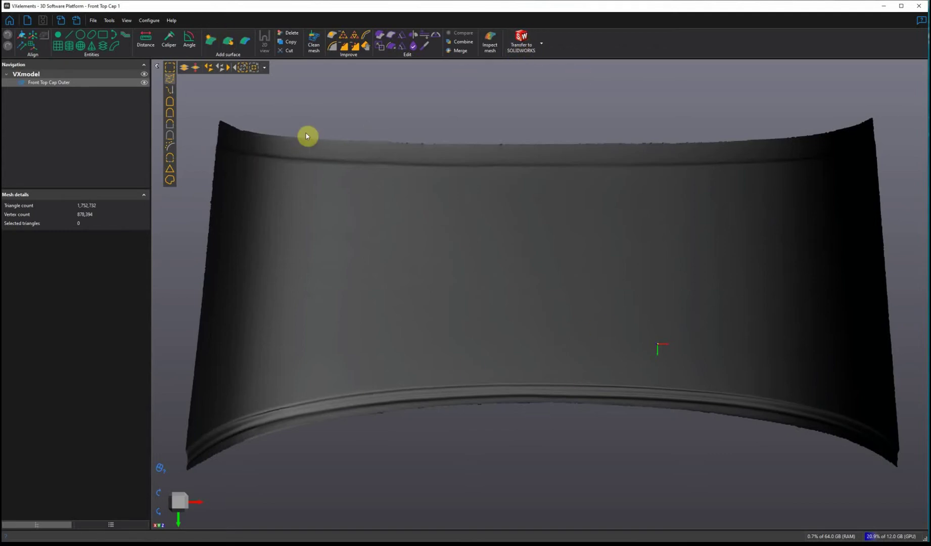
# - Start a manual surface on the mesh and cut two dividing curves through its middle from the upper edge to the lower edge
pyautogui.click(227, 40)
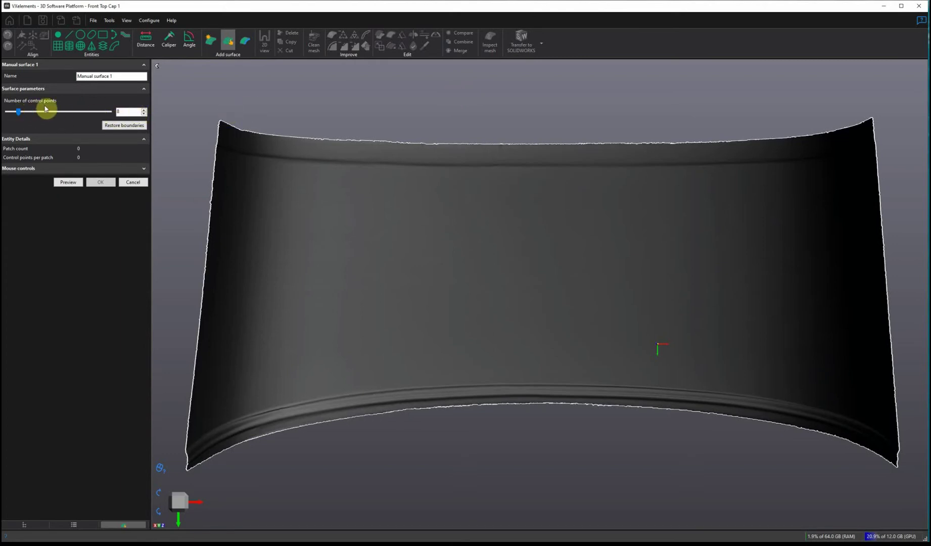
pyautogui.scroll(-3, 258, 144)
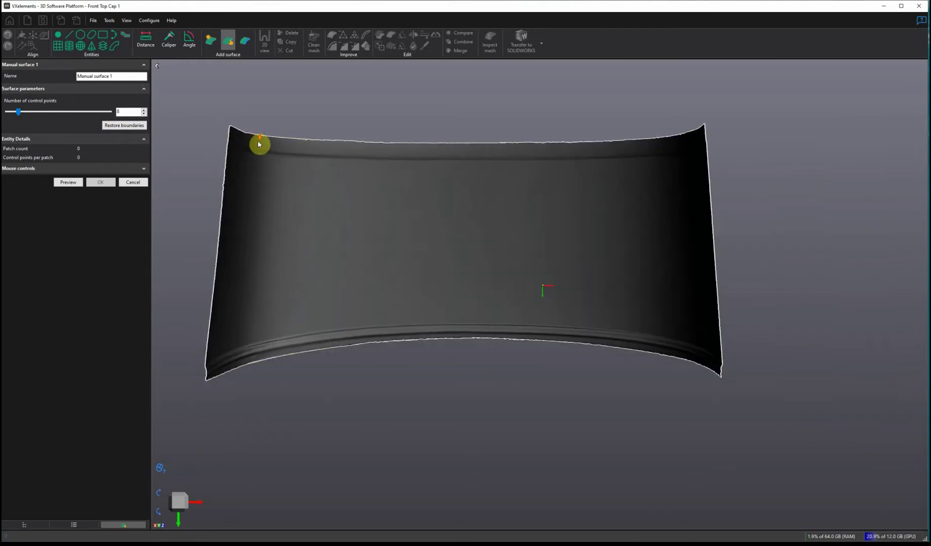
pyautogui.moveTo(484, 399); pyautogui.dragTo(544, 453, button='middle')
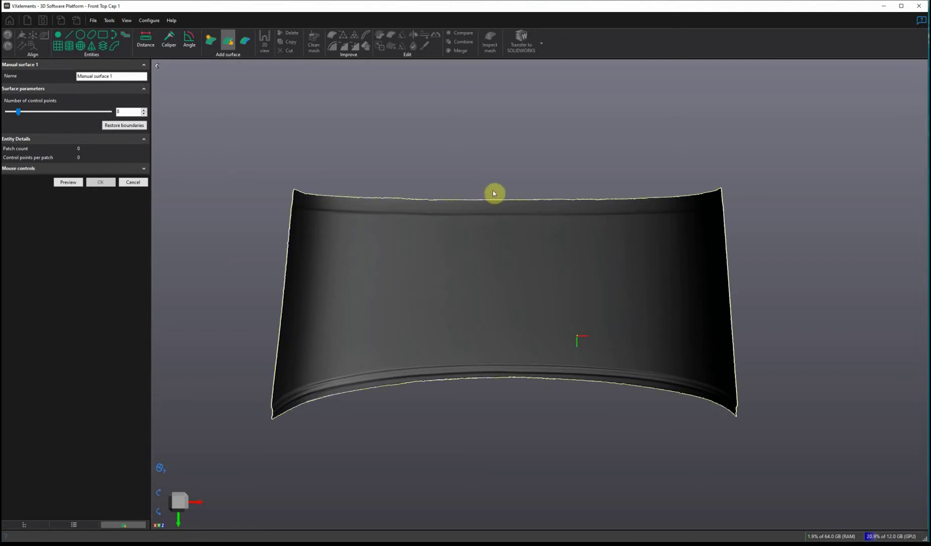
pyautogui.moveTo(490, 182); pyautogui.dragTo(490, 425)
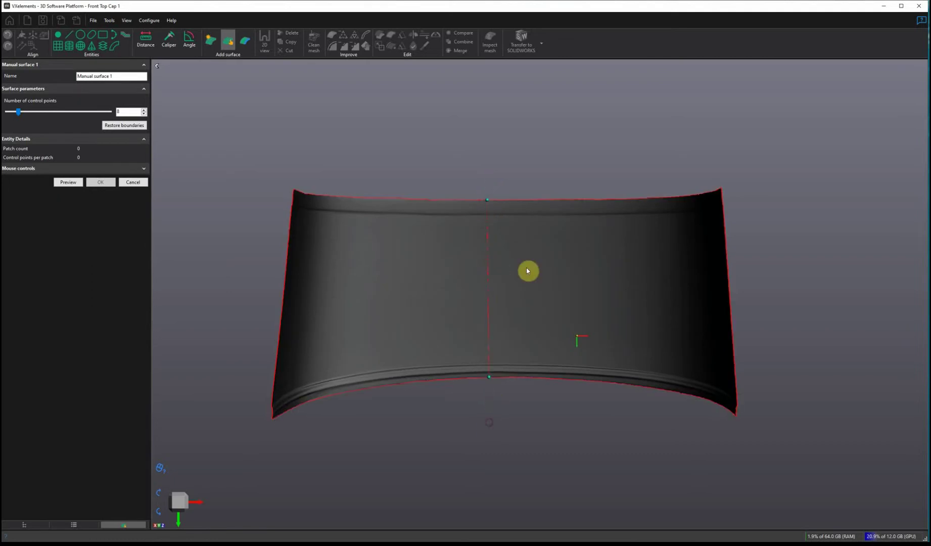
pyautogui.moveTo(534, 184); pyautogui.dragTo(541, 424)
# - Add four more upper-to-lower dividing curves, spaced from the middle of the mesh toward one side
pyautogui.moveTo(572, 445); pyautogui.dragTo(496, 455, button='middle')
pyautogui.moveTo(488, 190); pyautogui.dragTo(501, 451)
pyautogui.moveTo(537, 199); pyautogui.dragTo(544, 426)
pyautogui.moveTo(573, 192); pyautogui.dragTo(584, 446)
pyautogui.moveTo(570, 473); pyautogui.dragTo(474, 480, button='middle')
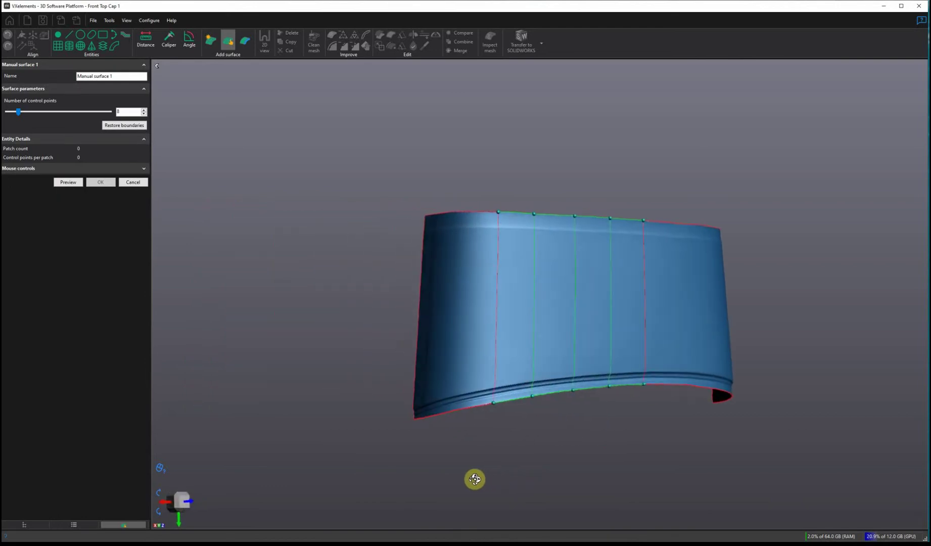
pyautogui.moveTo(464, 190); pyautogui.dragTo(460, 466)
# - Cut three further upper-to-lower dividing curves across the opposite half of the mesh
pyautogui.moveTo(477, 466); pyautogui.dragTo(594, 455, button='middle')
pyautogui.moveTo(711, 185); pyautogui.dragTo(720, 420)
pyautogui.moveTo(765, 439)
pyautogui.mouseDown(button='middle')
pyautogui.moveTo(756, 421)
pyautogui.moveTo(759, 372)
pyautogui.mouseUp(button='middle')
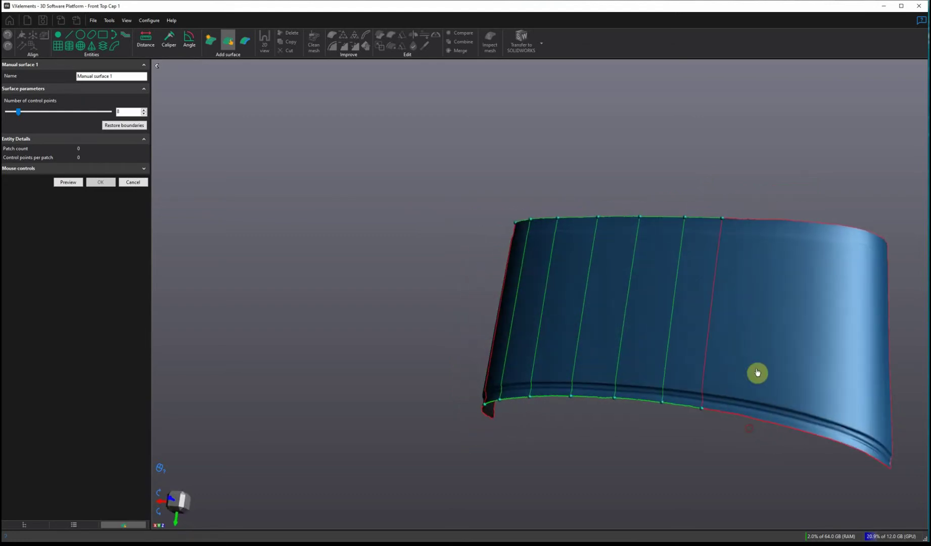
pyautogui.moveTo(776, 192); pyautogui.dragTo(751, 481)
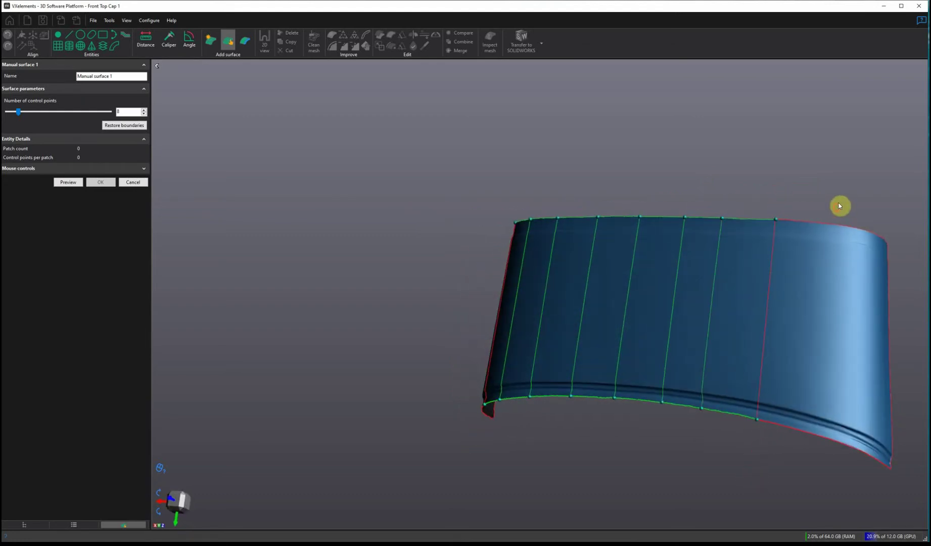
pyautogui.moveTo(840, 205); pyautogui.dragTo(820, 488)
# - Cut the outermost upper-to-lower dividing curves around the strongly bent ends, close to both side edges of the mesh
pyautogui.moveTo(773, 496); pyautogui.dragTo(767, 497, button='middle')
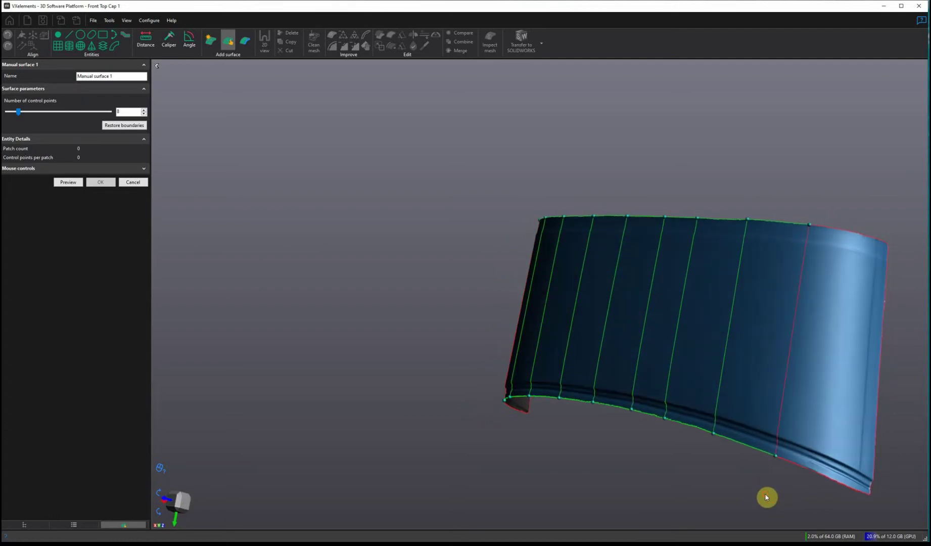
pyautogui.moveTo(856, 211)
pyautogui.mouseDown()
pyautogui.moveTo(854, 328)
pyautogui.moveTo(829, 516)
pyautogui.mouseUp()
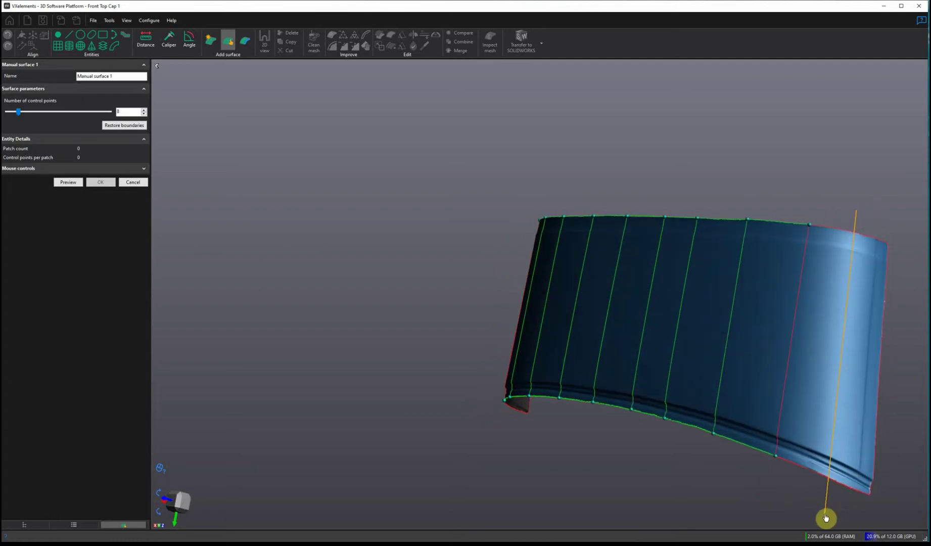
pyautogui.moveTo(826, 517); pyautogui.dragTo(777, 494, button='middle')
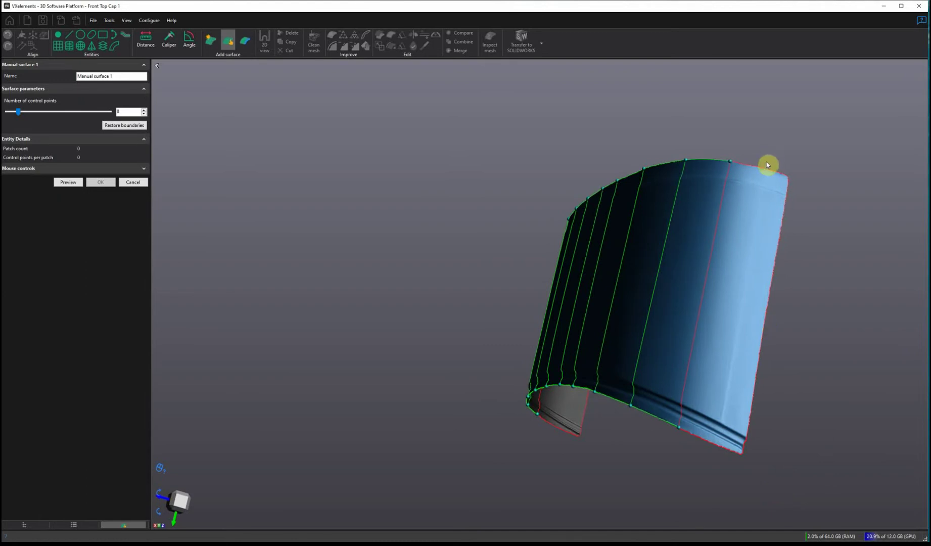
pyautogui.moveTo(770, 160); pyautogui.dragTo(706, 524)
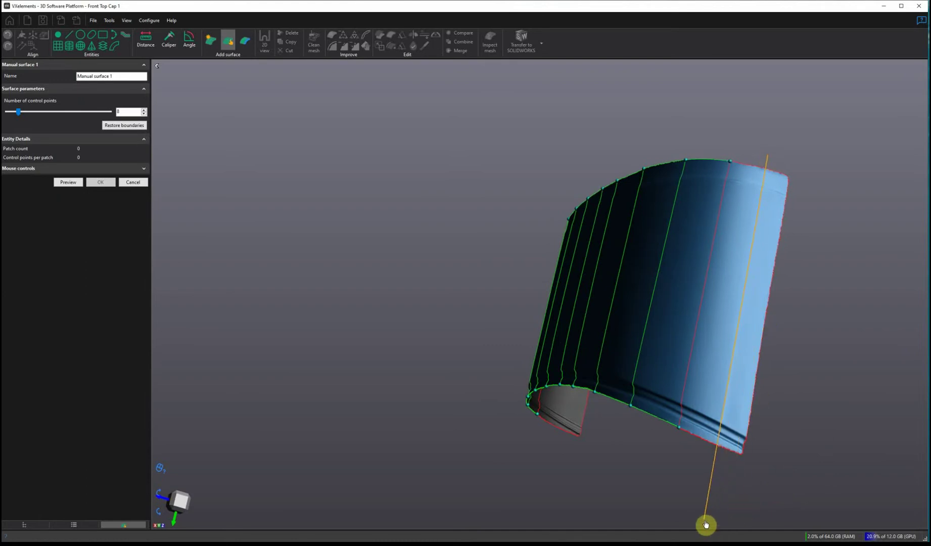
pyautogui.moveTo(706, 522); pyautogui.dragTo(641, 501, button='middle')
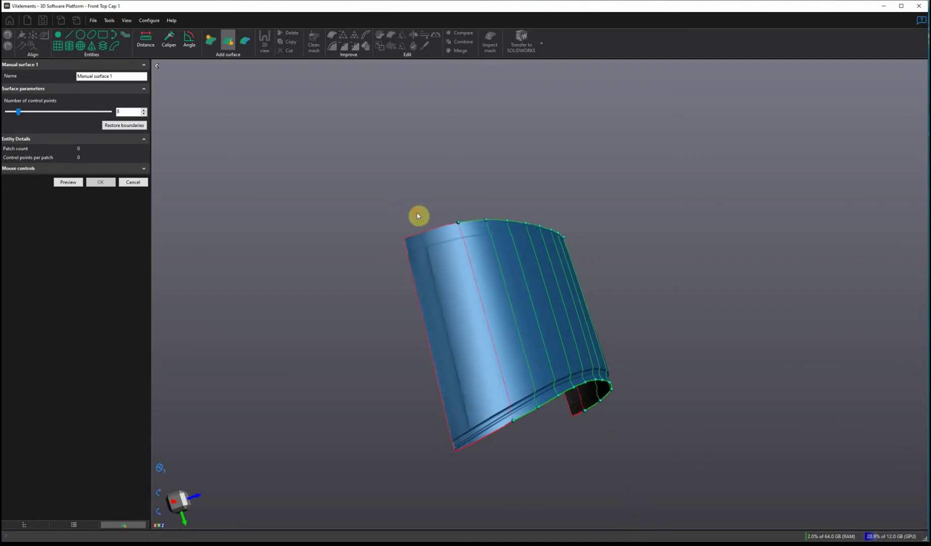
pyautogui.moveTo(417, 216); pyautogui.dragTo(490, 501)
# - Cut a lengthwise curve just below the mesh's upper edge, crossing all the dividing curves from side to side
pyautogui.moveTo(519, 501); pyautogui.dragTo(570, 508, button='middle')
pyautogui.moveTo(430, 241); pyautogui.dragTo(413, 255, button='middle')
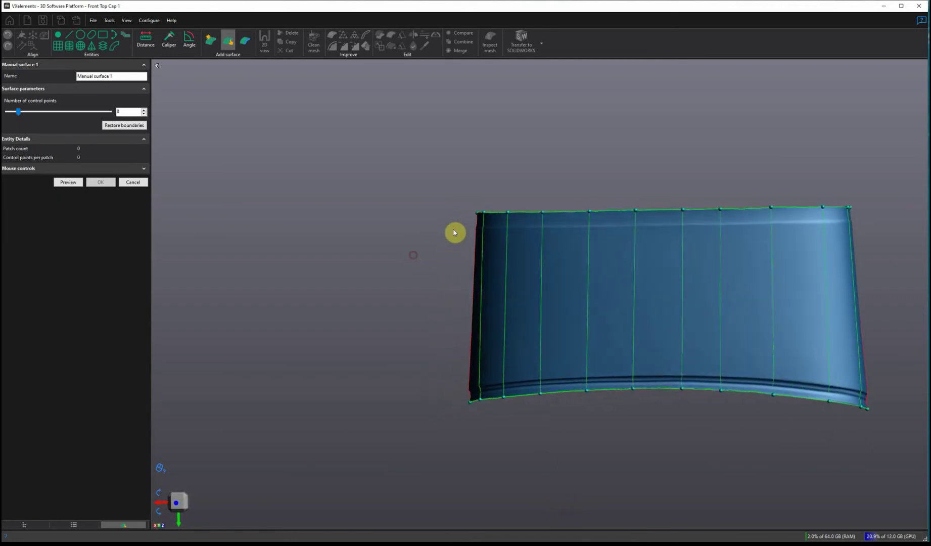
pyautogui.moveTo(457, 227); pyautogui.dragTo(906, 224)
# - Trace a lengthwise curve along the upper crease of the lower rim, from one side edge through the first dividing curves
pyautogui.moveTo(699, 478)
pyautogui.mouseDown()
pyautogui.moveTo(686, 474)
pyautogui.moveTo(704, 465)
pyautogui.mouseUp()
pyautogui.scroll(5, 481, 487)
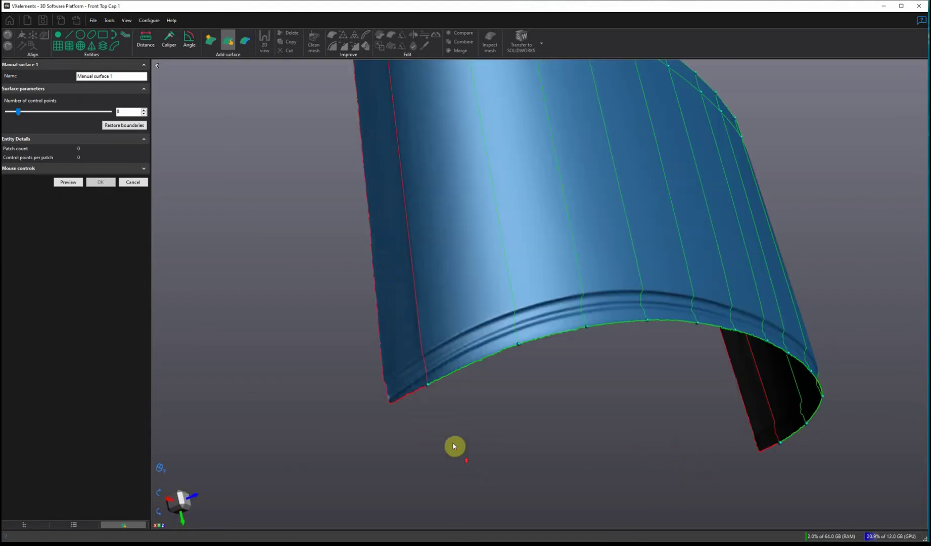
pyautogui.click(358, 365)
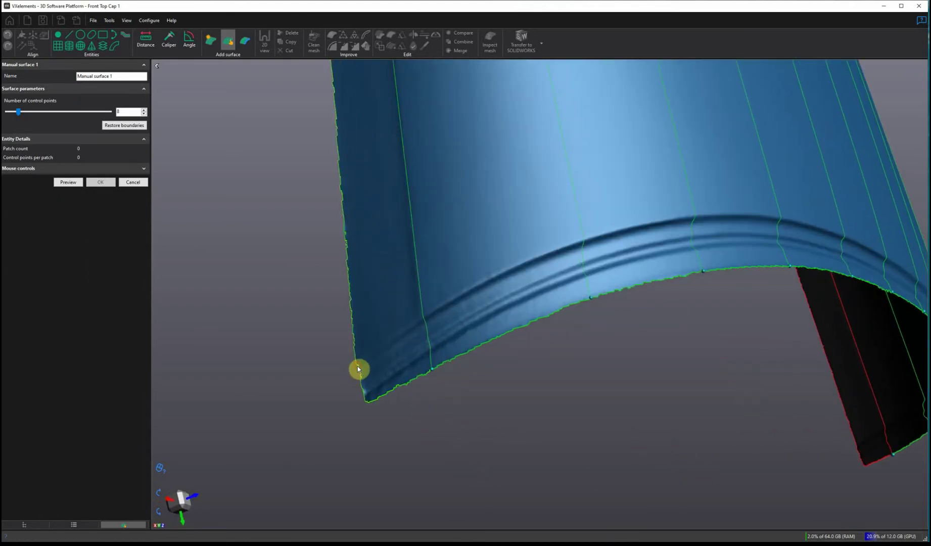
pyautogui.click(424, 322)
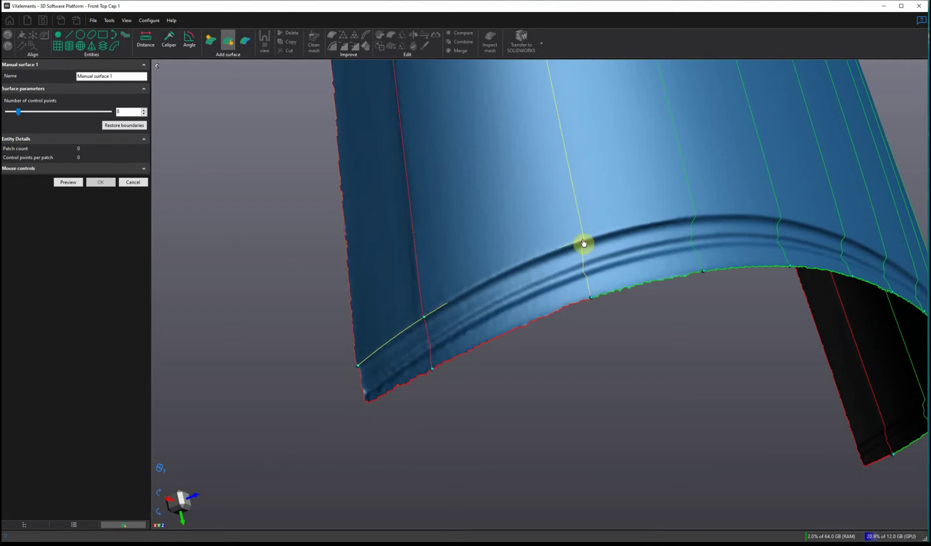
pyautogui.click(584, 241)
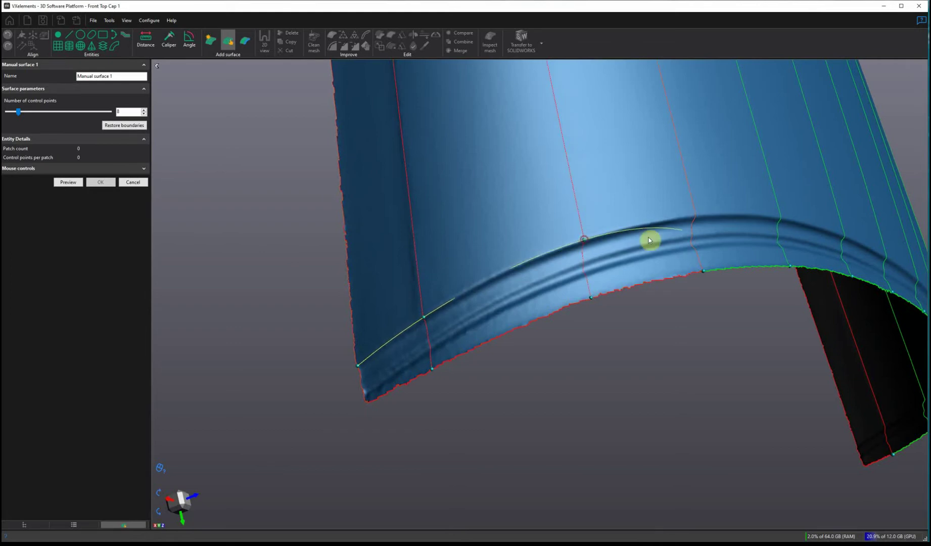
pyautogui.click(696, 220)
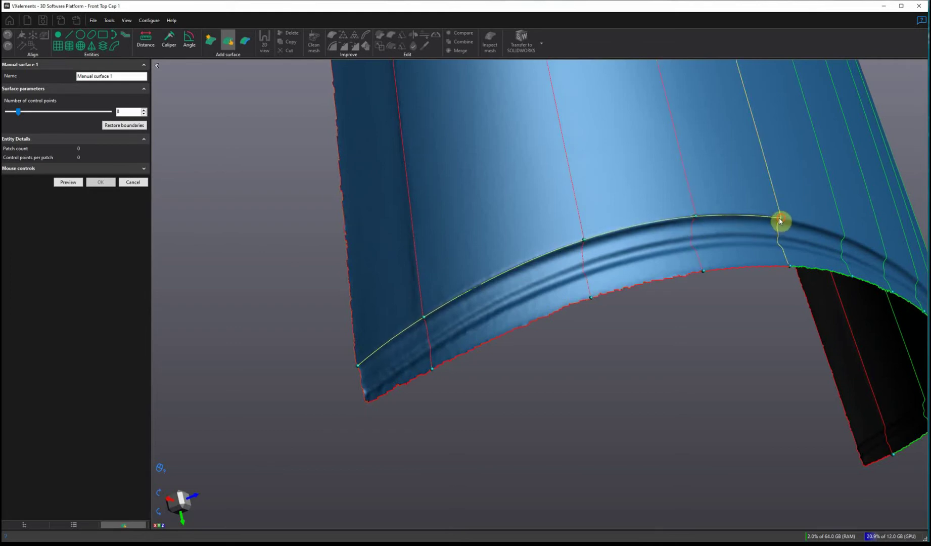
pyautogui.click(780, 220)
pyautogui.click(846, 241)
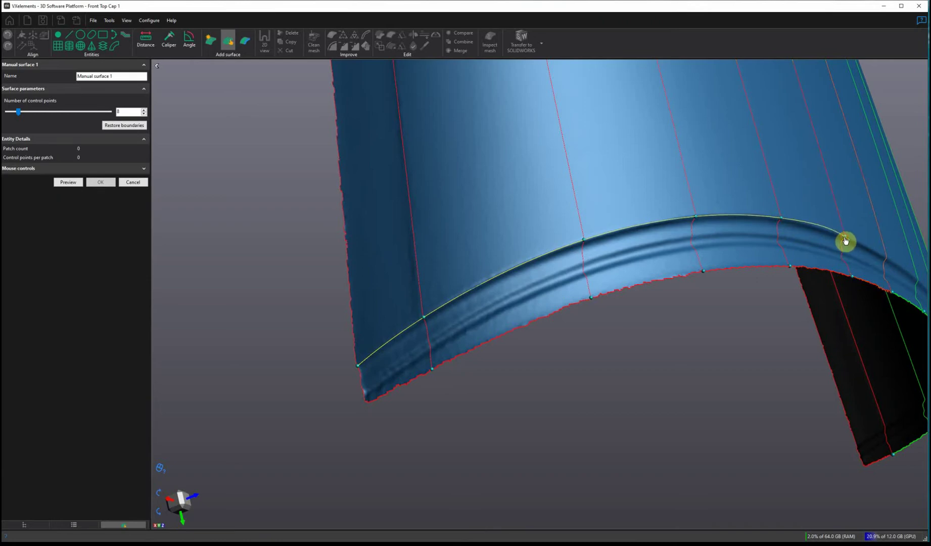
pyautogui.click(886, 260)
# - Continue the lower rim's crease curve through the remaining dividing curves and end it on the opposite side edge
pyautogui.scroll(5, 776, 378)
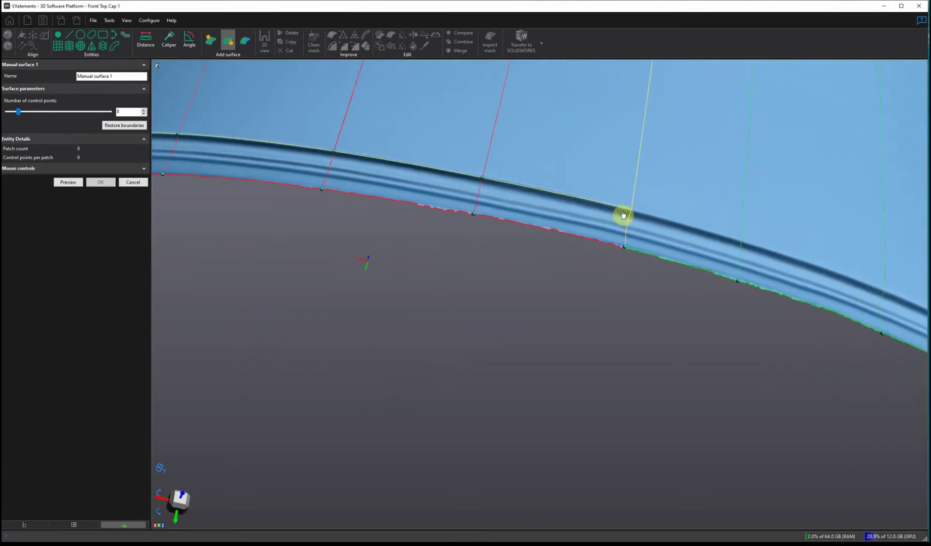
pyautogui.click(632, 213)
pyautogui.click(741, 242)
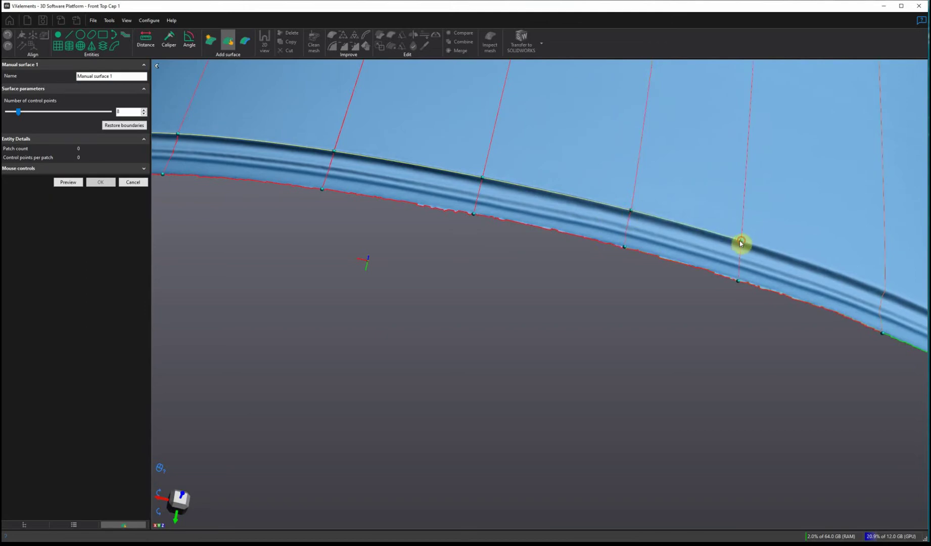
pyautogui.click(885, 295)
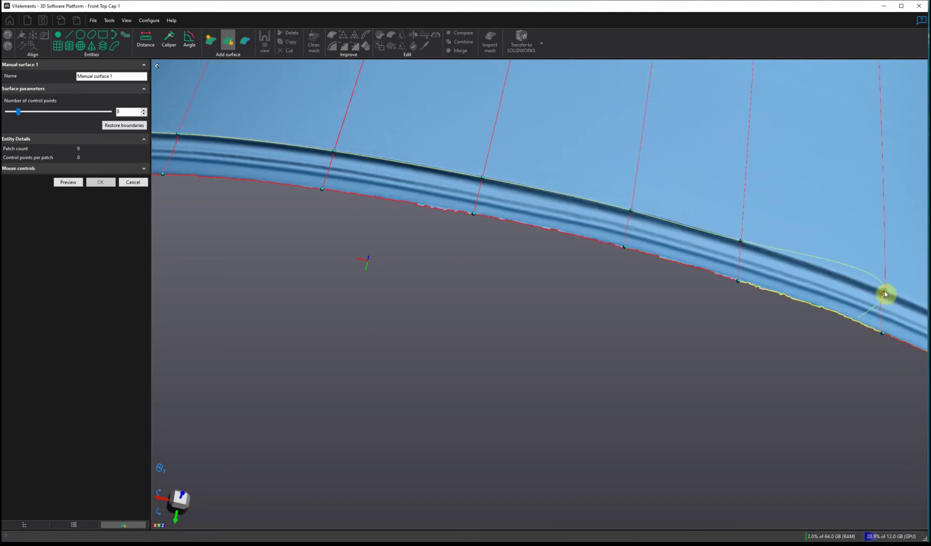
pyautogui.moveTo(836, 369); pyautogui.dragTo(815, 361, button='middle')
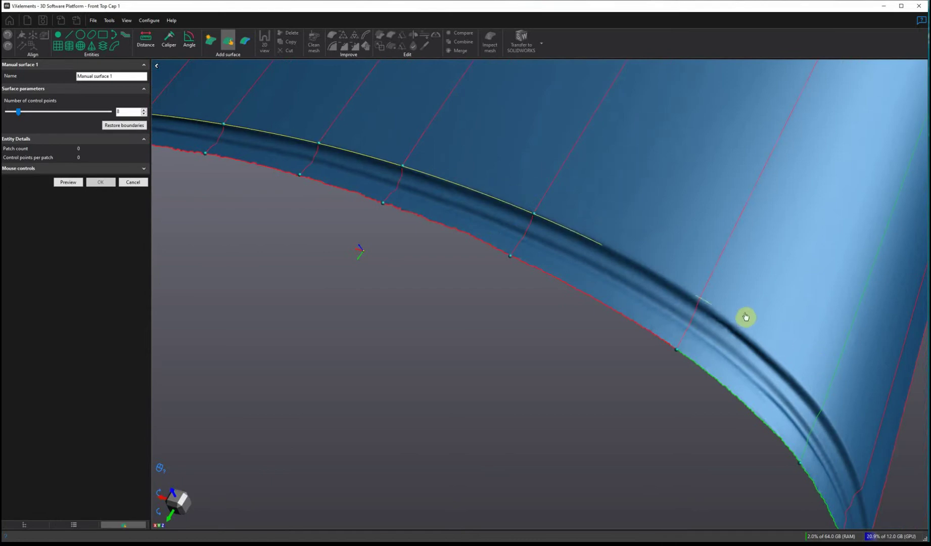
pyautogui.click(699, 302)
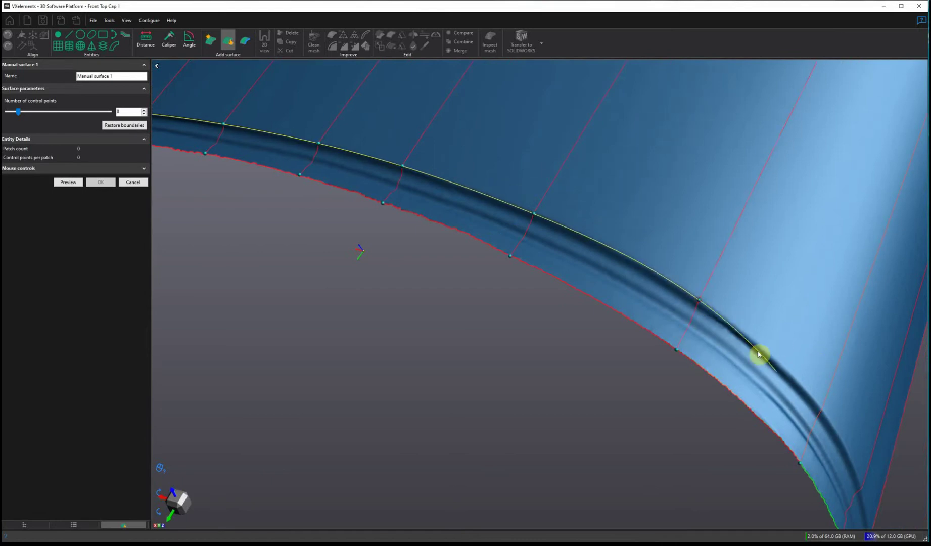
pyautogui.click(822, 411)
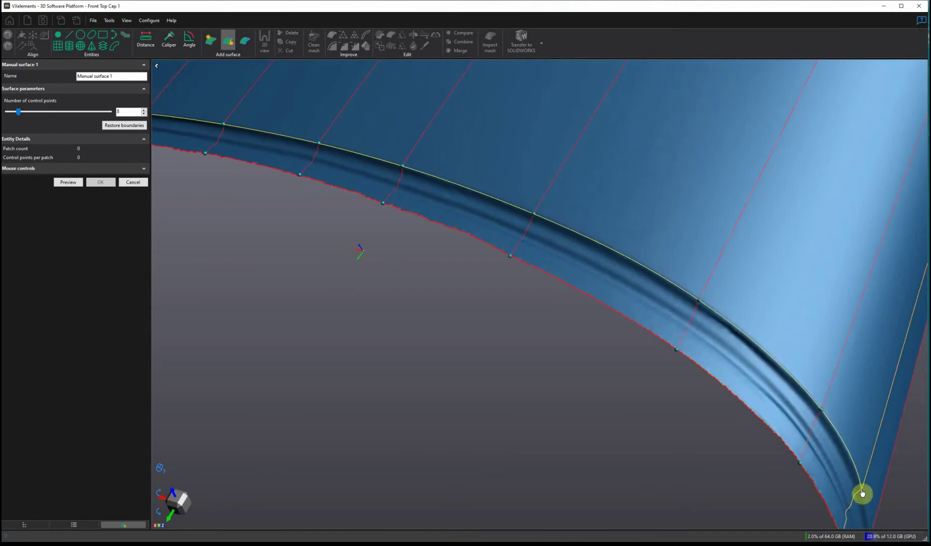
pyautogui.click(863, 493)
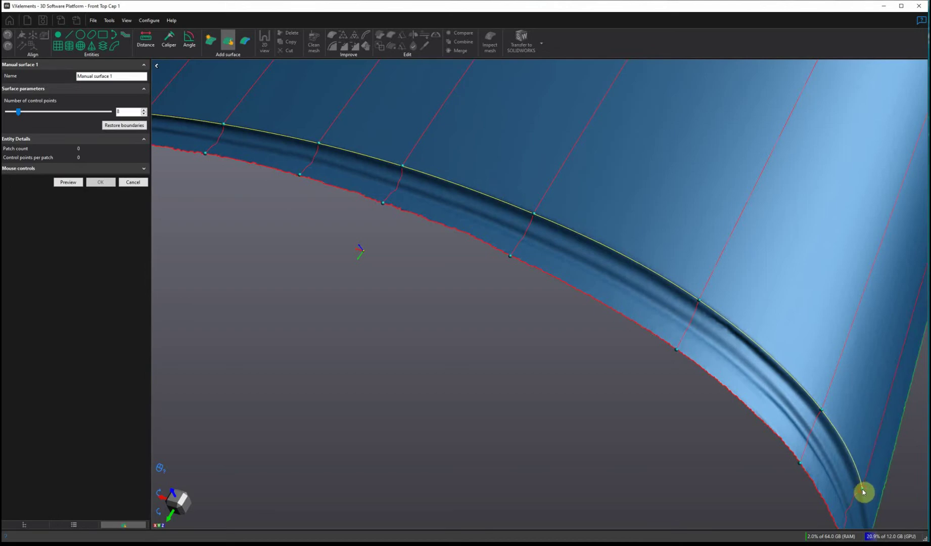
pyautogui.moveTo(774, 511); pyautogui.dragTo(761, 500)
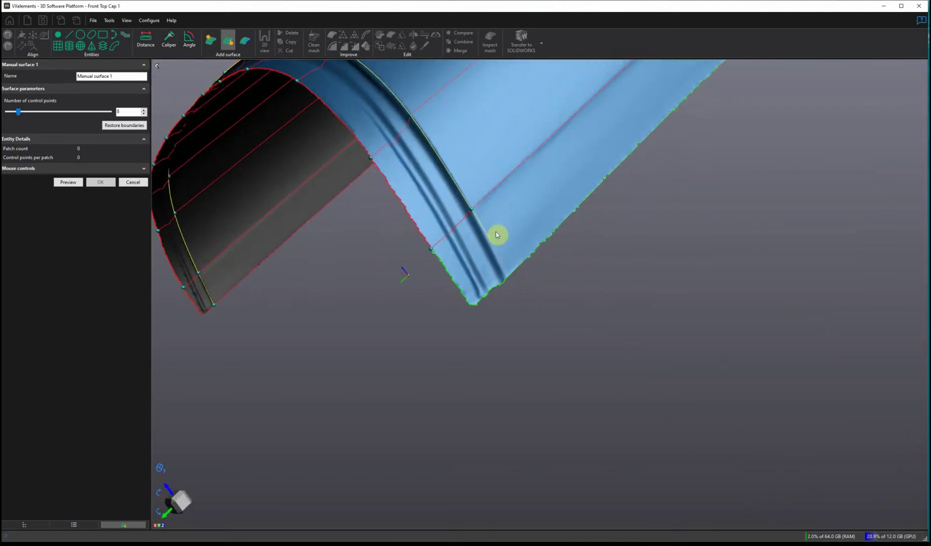
pyautogui.click(507, 282)
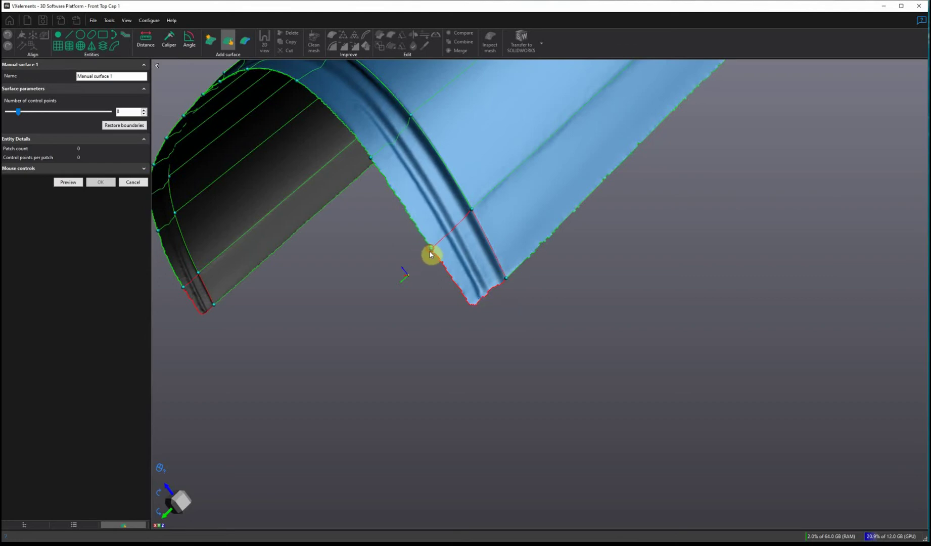
# - Place corner points at the mesh's outer corners so the end patches become four-sided
pyautogui.moveTo(385, 349); pyautogui.dragTo(395, 319)
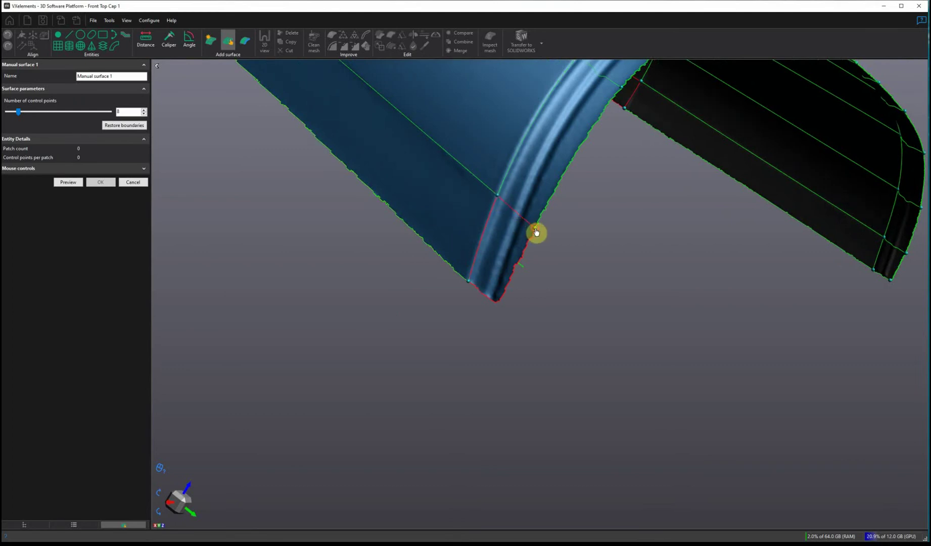
pyautogui.click(498, 302)
pyautogui.scroll(-3, 399, 331)
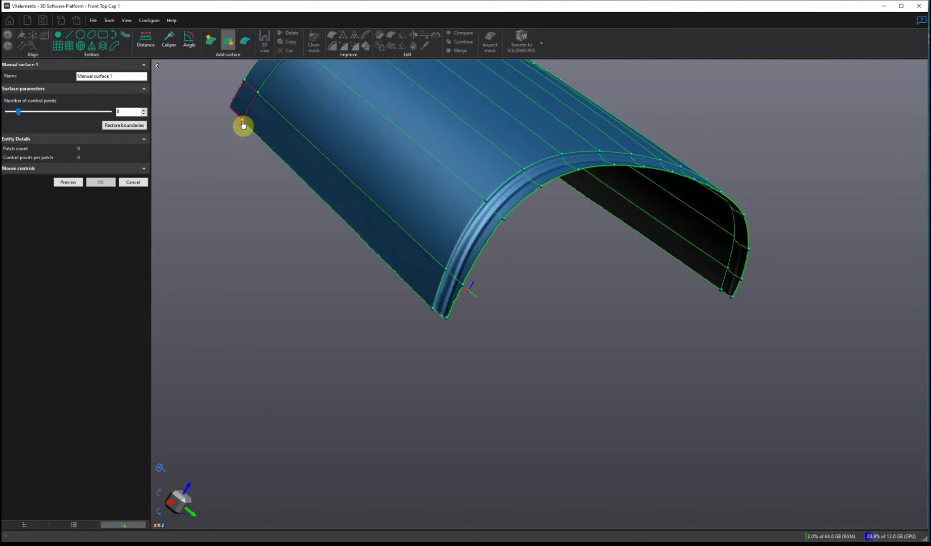
pyautogui.moveTo(258, 310); pyautogui.dragTo(334, 343)
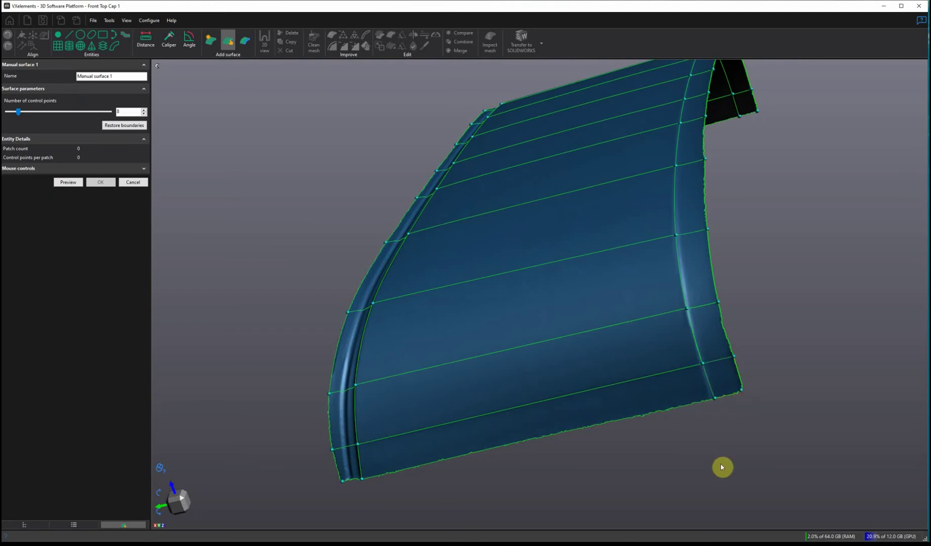
# - Start another lengthwise curve on the grooved rim, from its end edge at one side through the first two dividing curves
pyautogui.moveTo(767, 423); pyautogui.dragTo(774, 421)
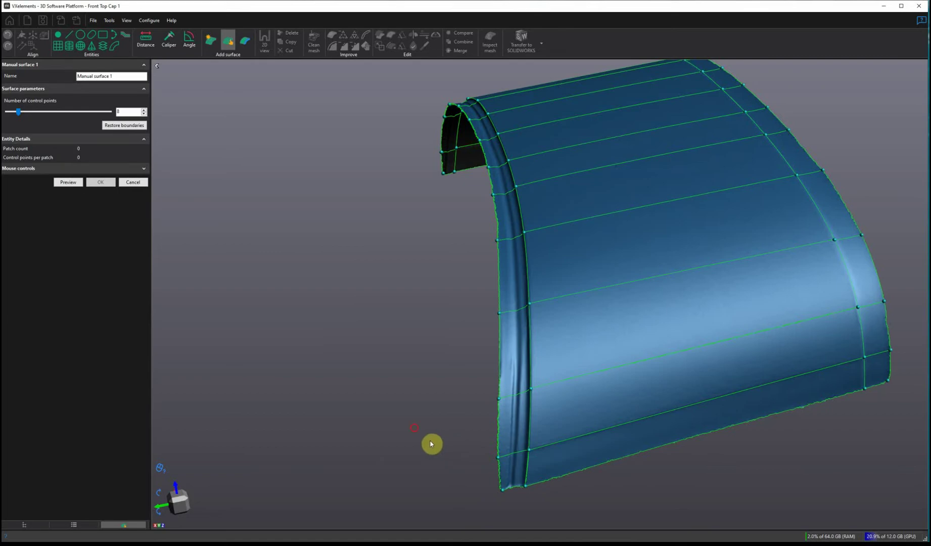
pyautogui.moveTo(432, 443); pyautogui.dragTo(416, 428)
pyautogui.scroll(5, 505, 439)
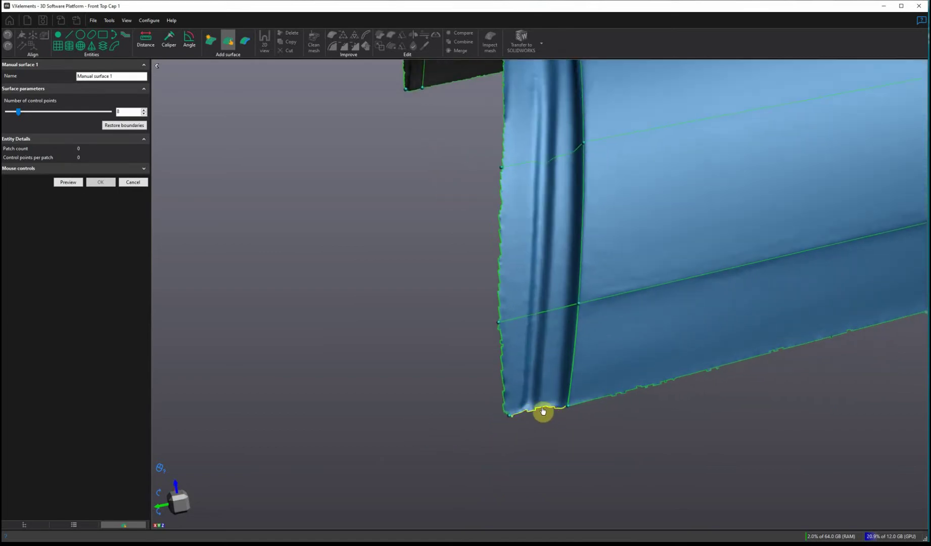
pyautogui.click(537, 410)
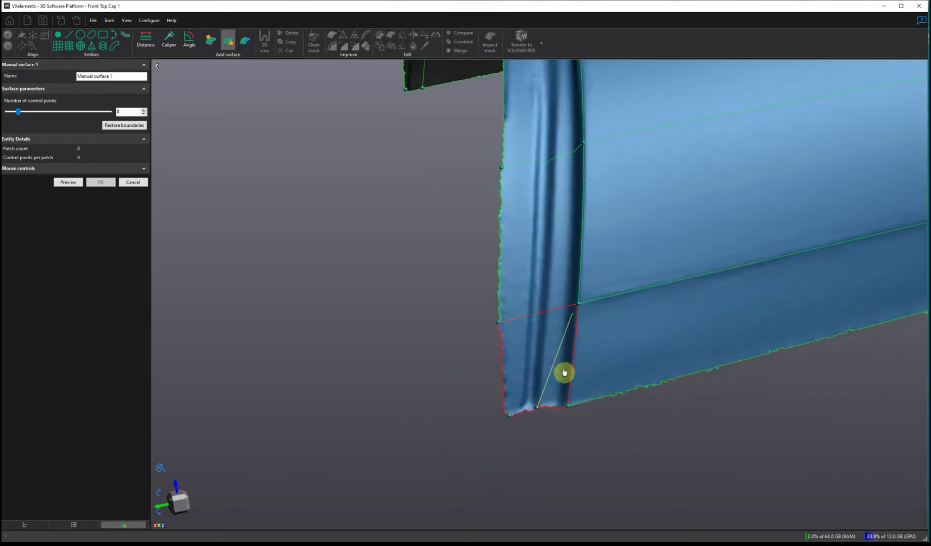
pyautogui.click(547, 312)
pyautogui.click(557, 160)
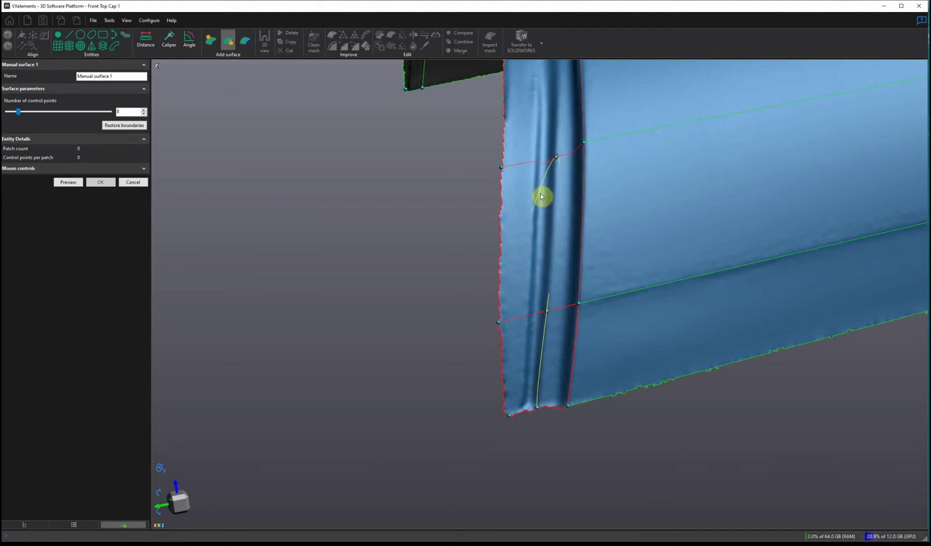
# - Continue the curve up along the rim's raised ridge through the next four dividing curves toward the crown
pyautogui.scroll(-5, 542, 221)
pyautogui.scroll(3, 560, 190)
pyautogui.scroll(2, 553, 103)
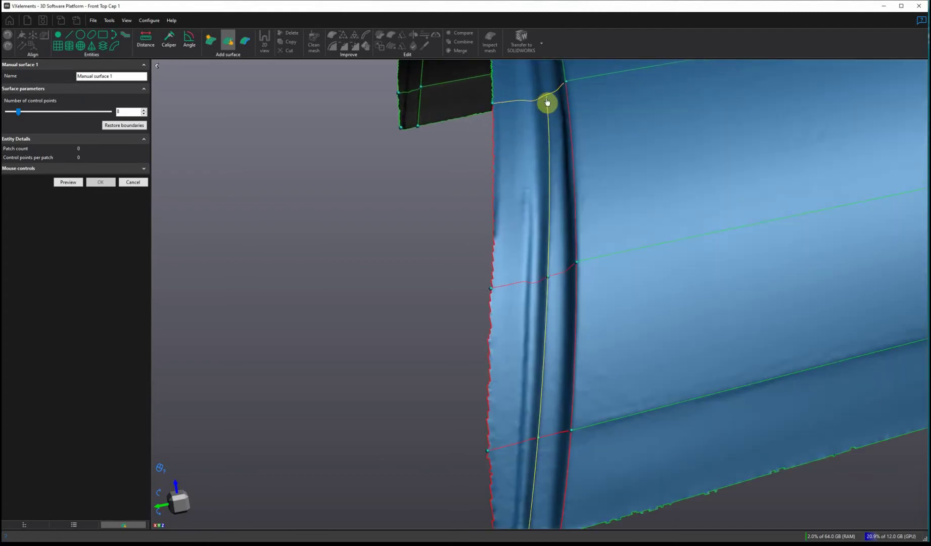
pyautogui.click(545, 99)
pyautogui.scroll(-5, 553, 136)
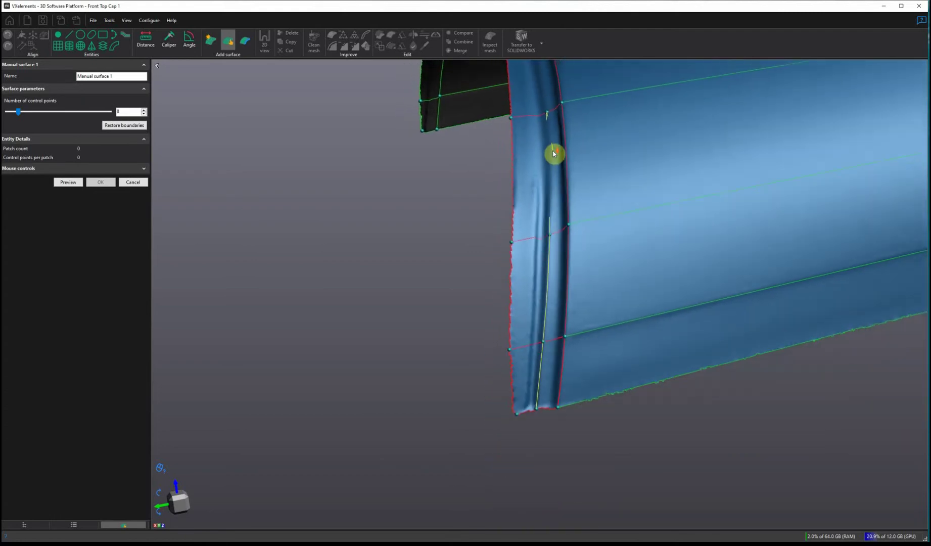
pyautogui.scroll(2, 564, 272)
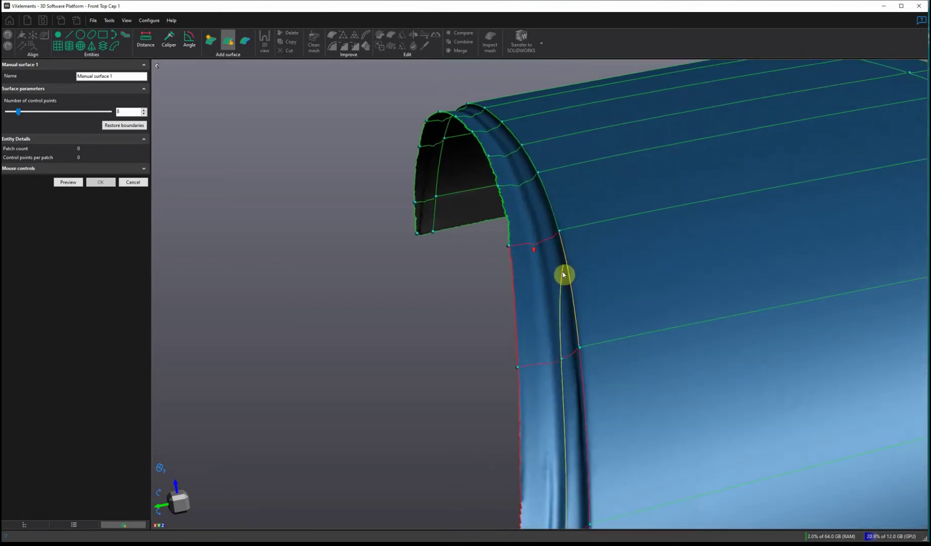
pyautogui.click(544, 244)
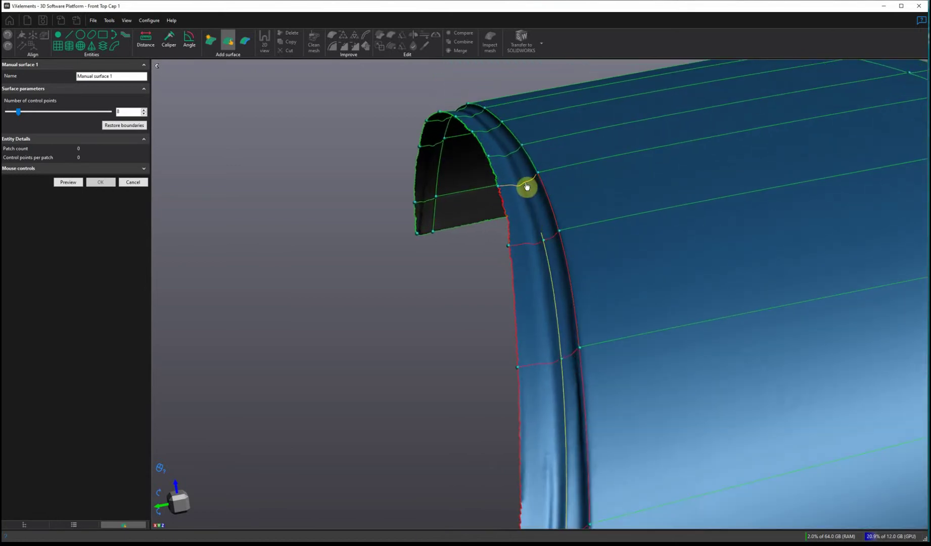
pyautogui.click(525, 186)
pyautogui.click(513, 157)
pyautogui.scroll(-1, 501, 156)
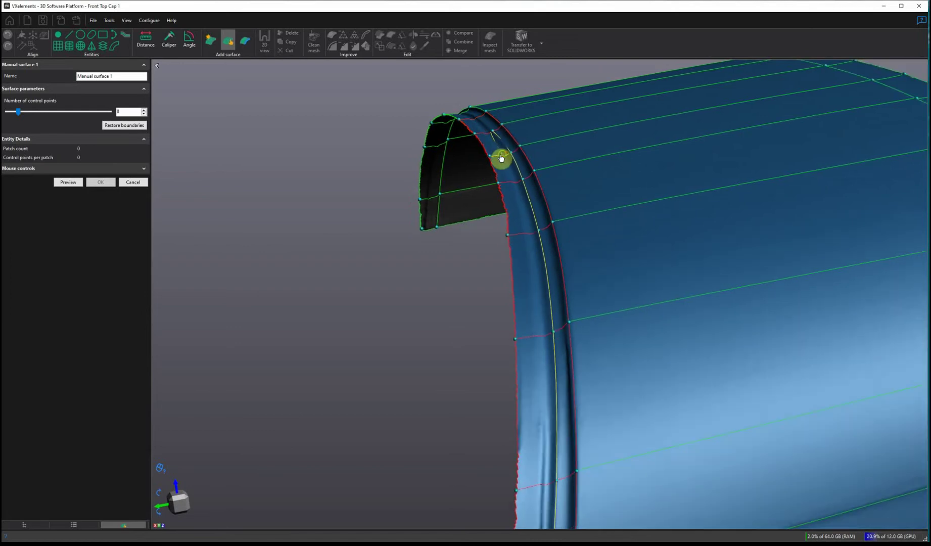
# - Carry the ridge curve over the crown of the rim, placing a point on each dividing curve it crosses
pyautogui.moveTo(501, 158); pyautogui.dragTo(522, 156, button='middle')
pyautogui.moveTo(486, 200); pyautogui.dragTo(525, 277, button='middle')
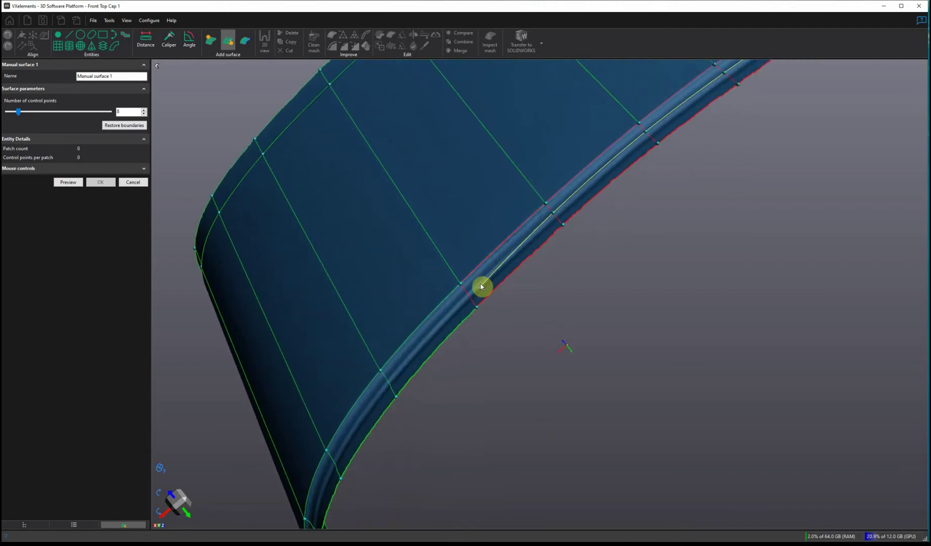
pyautogui.scroll(2, 477, 298)
pyautogui.moveTo(478, 298); pyautogui.dragTo(356, 417)
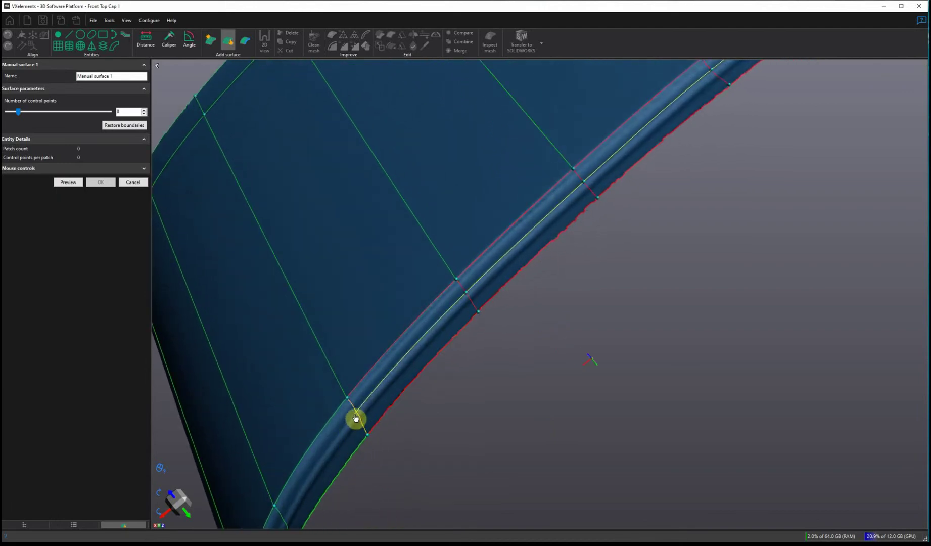
pyautogui.moveTo(369, 445); pyautogui.dragTo(556, 247, button='middle')
pyautogui.moveTo(548, 221); pyautogui.dragTo(462, 346)
pyautogui.scroll(2, 470, 341)
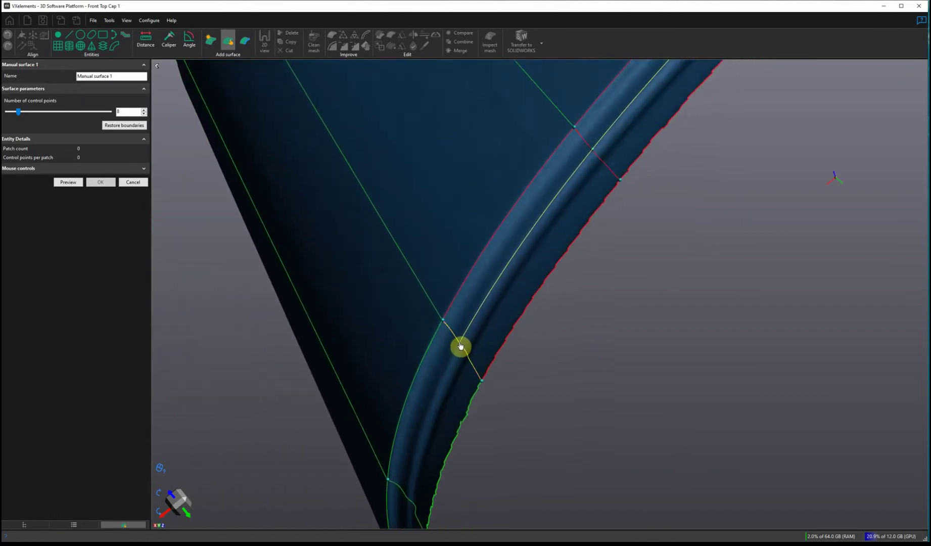
pyautogui.click(460, 346)
# - Continue the ridge curve down the opposite side through the remaining dividing curves and end it on that side's edge
pyautogui.moveTo(424, 440); pyautogui.dragTo(482, 292, button='middle')
pyautogui.scroll(2, 480, 299)
pyautogui.moveTo(454, 354); pyautogui.dragTo(476, 351, button='middle')
pyautogui.moveTo(476, 350); pyautogui.dragTo(454, 356)
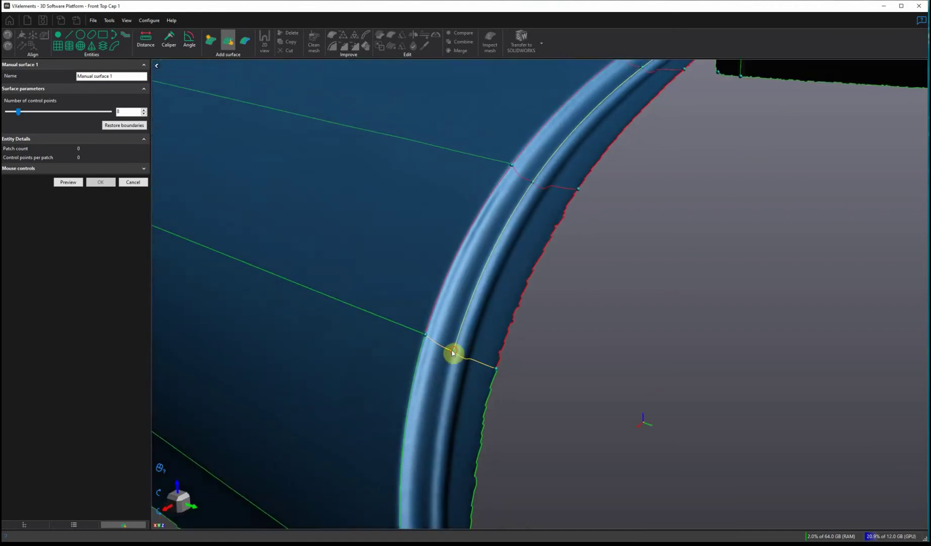
pyautogui.click(453, 352)
pyautogui.moveTo(452, 352); pyautogui.dragTo(501, 420, button='middle')
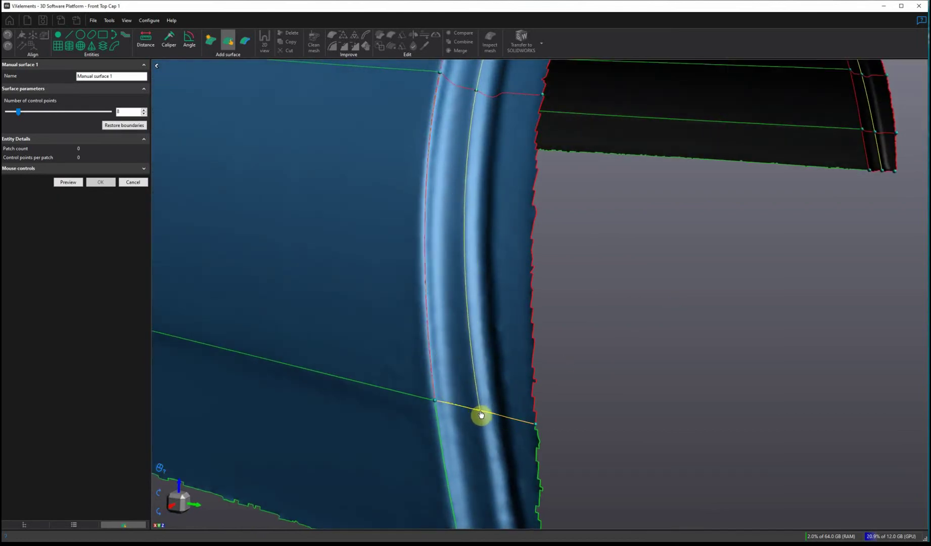
pyautogui.click(481, 415)
pyautogui.moveTo(486, 474); pyautogui.dragTo(475, 393, button='middle')
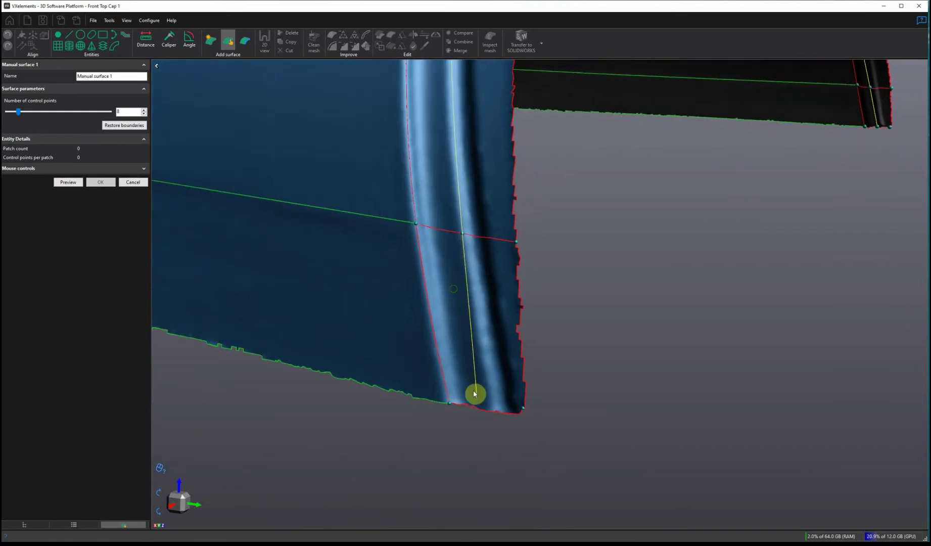
pyautogui.click(492, 413)
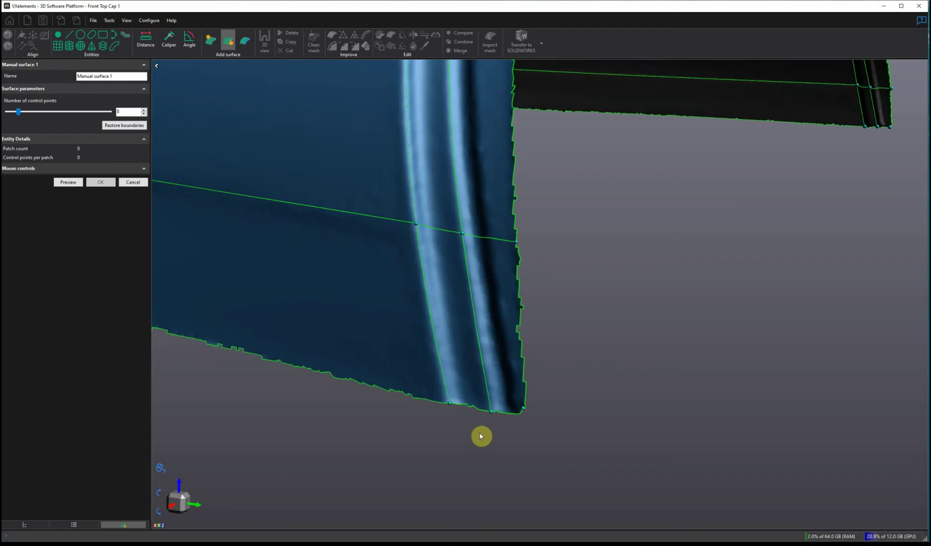
# - Start a lengthwise curve between the ridge curve and the rim's outer boundary, from one side edge through the first two dividing curves
pyautogui.scroll(-8, 535, 431)
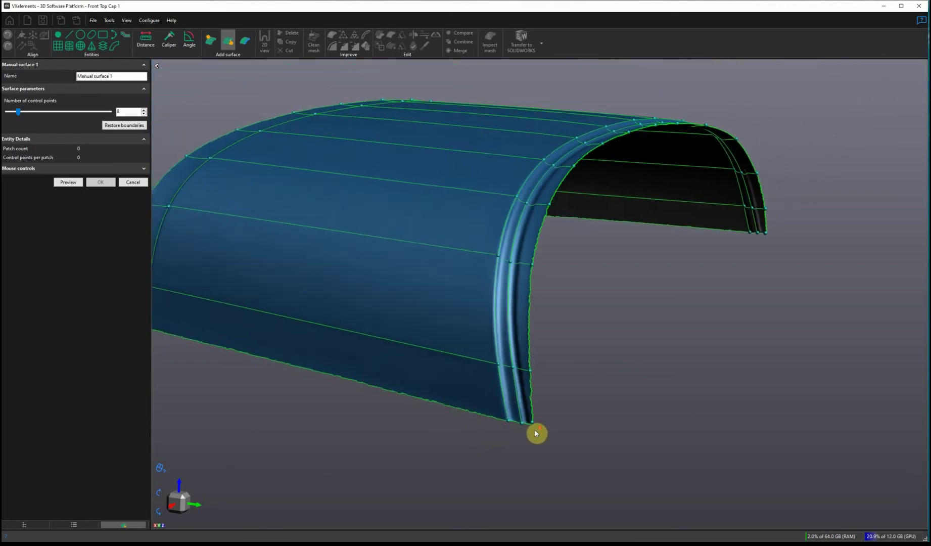
pyautogui.moveTo(621, 415)
pyautogui.mouseDown(button='middle')
pyautogui.moveTo(609, 407)
pyautogui.moveTo(608, 427)
pyautogui.moveTo(625, 426)
pyautogui.mouseUp(button='middle')
pyautogui.scroll(3, 490, 373)
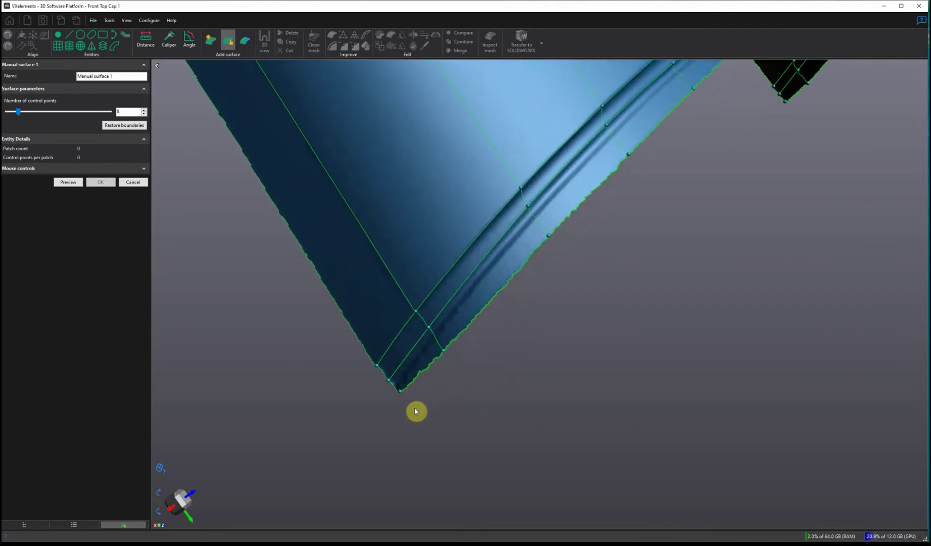
pyautogui.moveTo(509, 243); pyautogui.dragTo(419, 389, button='middle')
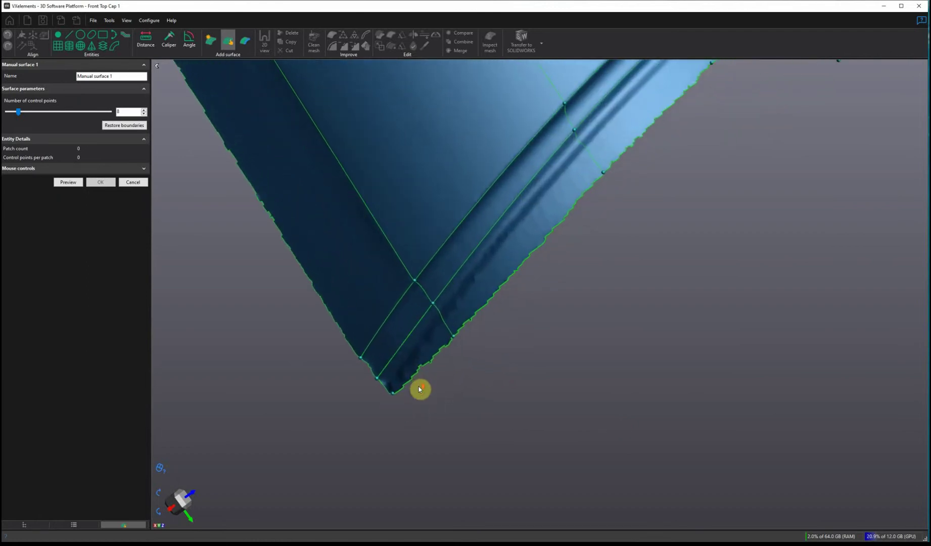
pyautogui.click(386, 390)
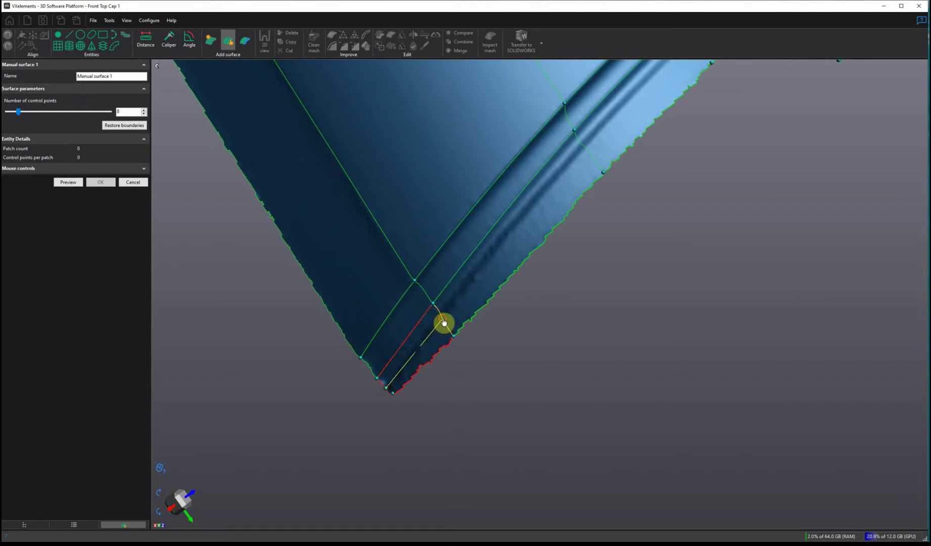
pyautogui.click(443, 320)
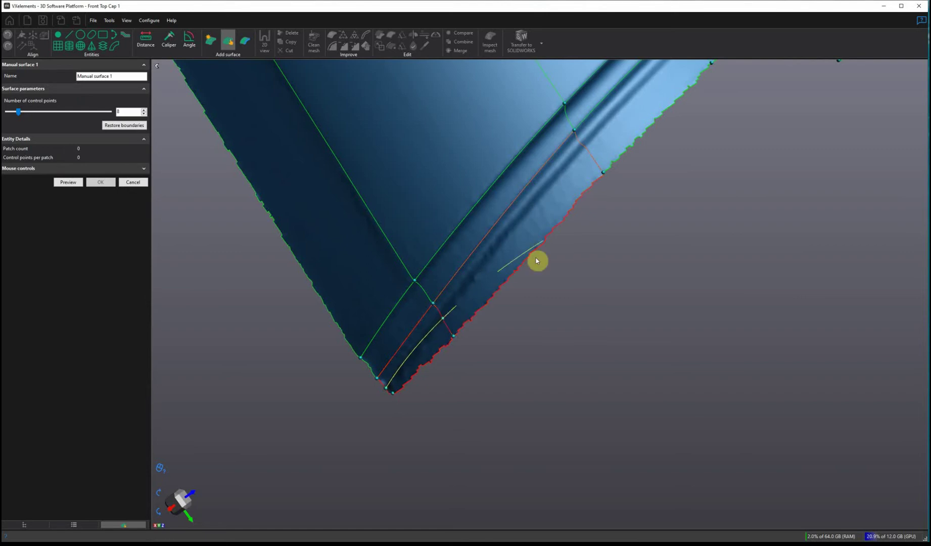
pyautogui.click(586, 149)
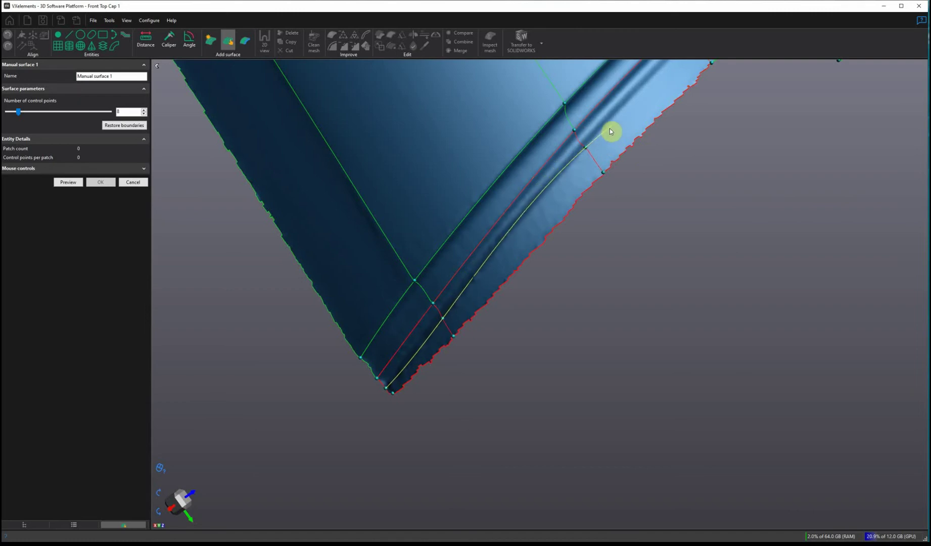
# - Extend the outermost rim curve along the groove's outer side through the next three dividing curves
pyautogui.scroll(-4, 675, 128)
pyautogui.moveTo(688, 147); pyautogui.dragTo(583, 270, button='middle')
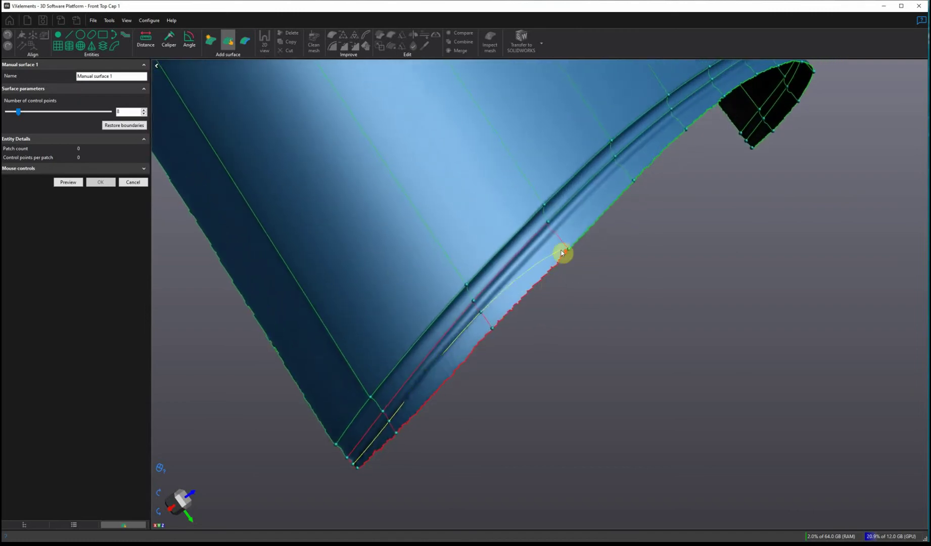
pyautogui.scroll(2, 563, 252)
pyautogui.click(552, 228)
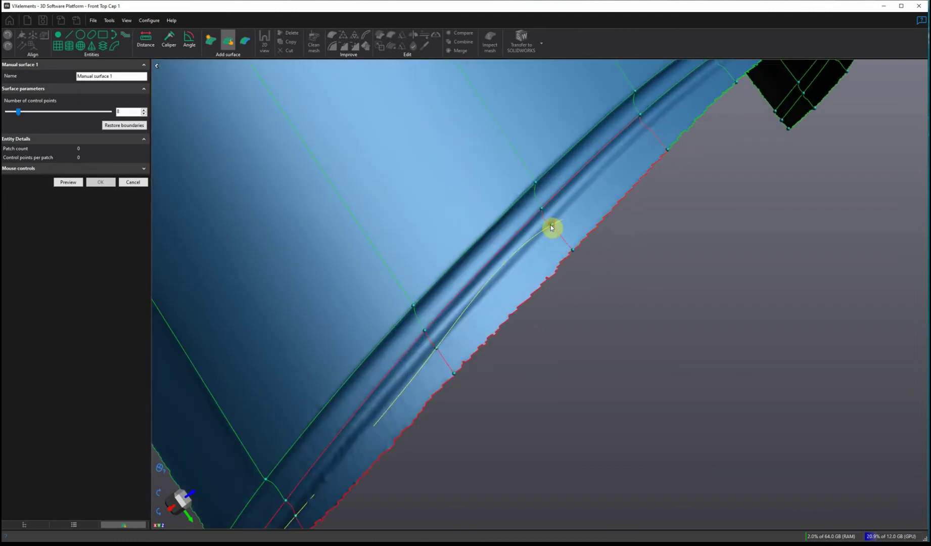
pyautogui.click(650, 130)
pyautogui.moveTo(702, 107); pyautogui.dragTo(577, 269, button='middle')
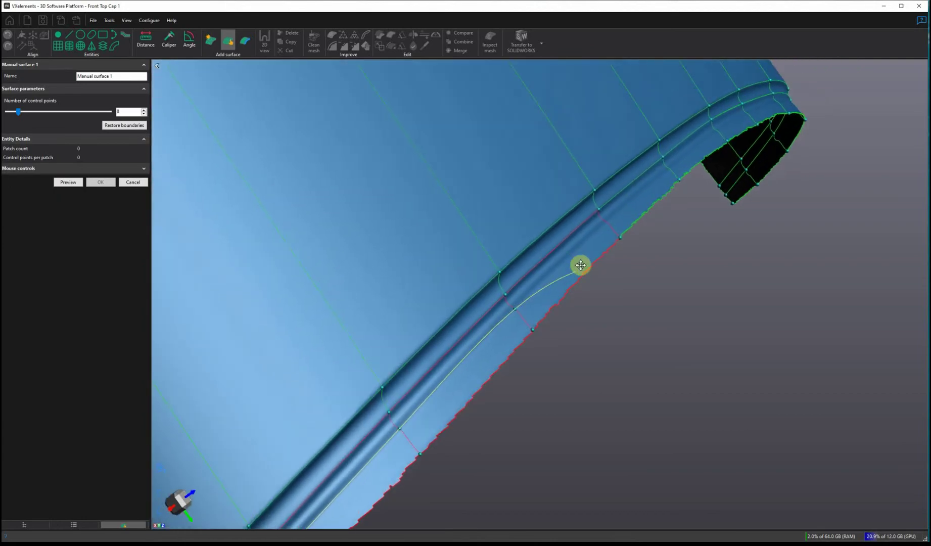
pyautogui.click(609, 226)
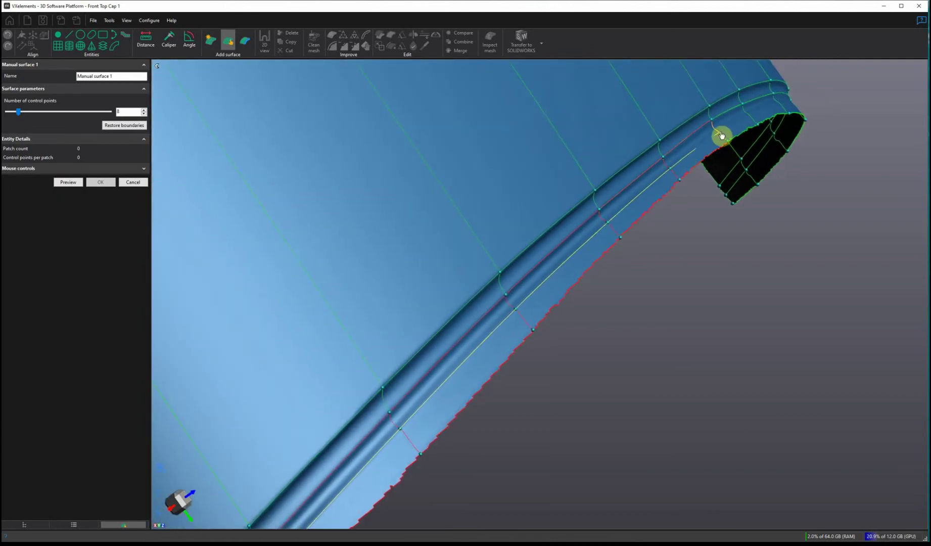
# - Carry the outermost rim curve across the crown, placing a point on each dividing curve between the ridge curve and outer boundary
pyautogui.moveTo(702, 230); pyautogui.dragTo(659, 237)
pyautogui.moveTo(678, 263); pyautogui.dragTo(569, 147, button='middle')
pyautogui.scroll(-2, 604, 268)
pyautogui.moveTo(758, 346); pyautogui.dragTo(552, 258, button='middle')
pyautogui.scroll(1, 750, 324)
pyautogui.moveTo(751, 323); pyautogui.dragTo(240, 256, button='middle')
pyautogui.scroll(1, 692, 265)
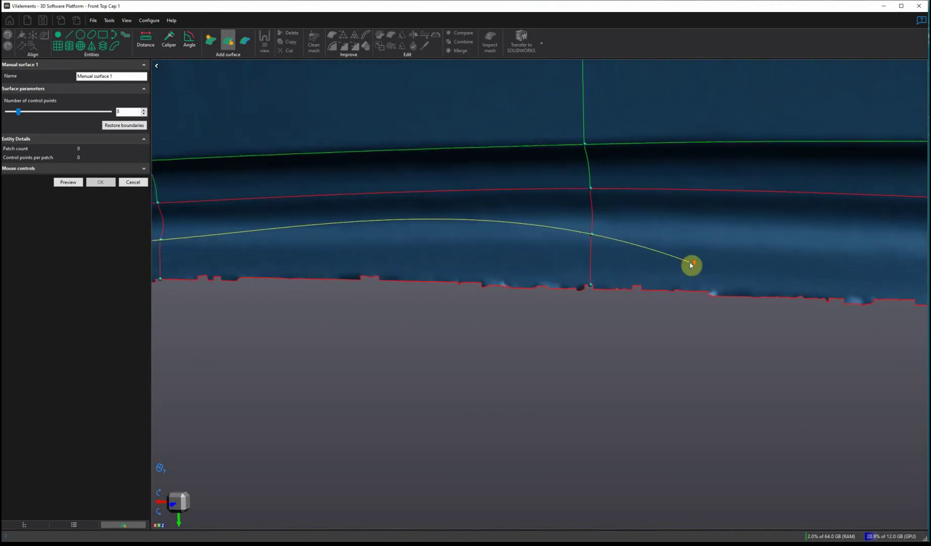
pyautogui.moveTo(692, 266); pyautogui.dragTo(330, 243, button='middle')
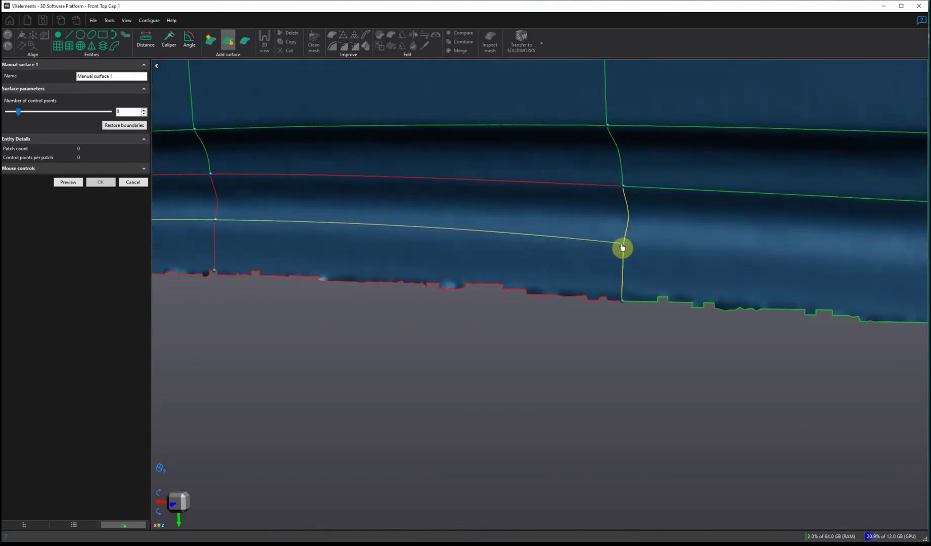
pyautogui.scroll(-4, 621, 248)
pyautogui.moveTo(624, 257); pyautogui.dragTo(482, 265, button='middle')
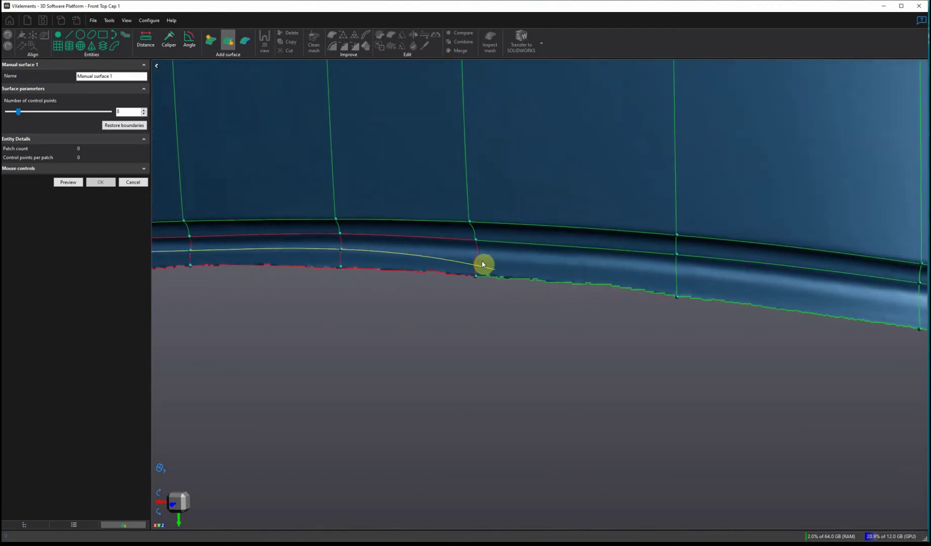
pyautogui.scroll(2, 483, 266)
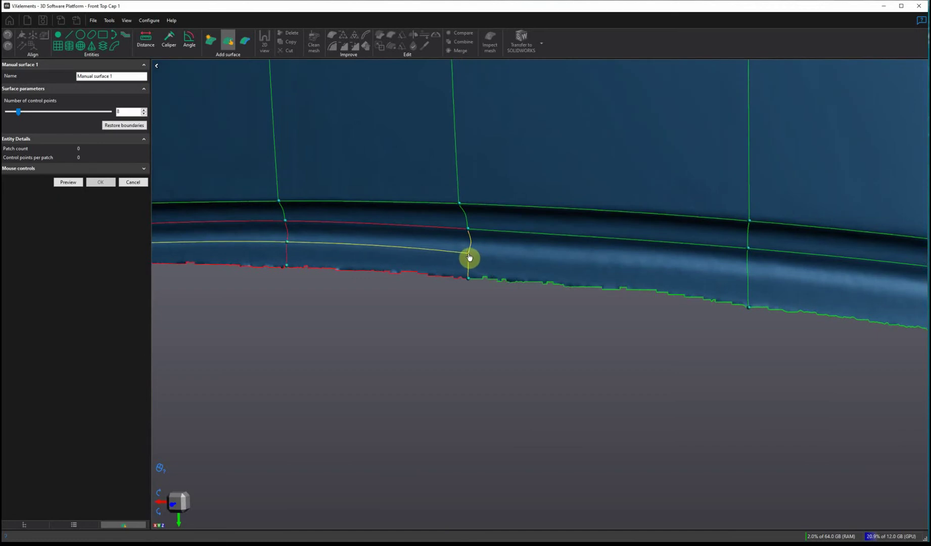
pyautogui.click(469, 258)
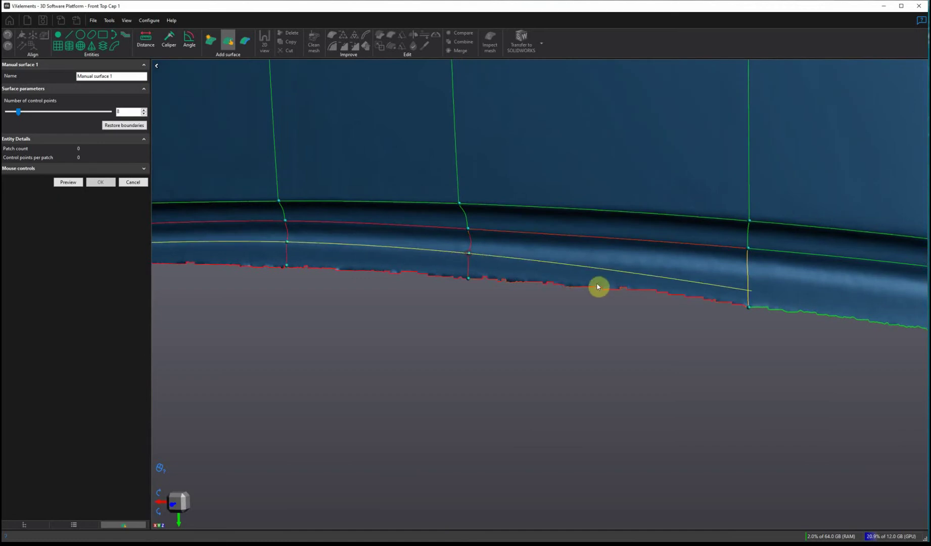
# - Continue the outermost rim curve through the remaining dividing curves down the opposite side and end it on that side's edge
pyautogui.click(750, 277)
pyautogui.moveTo(754, 284); pyautogui.dragTo(402, 269, button='middle')
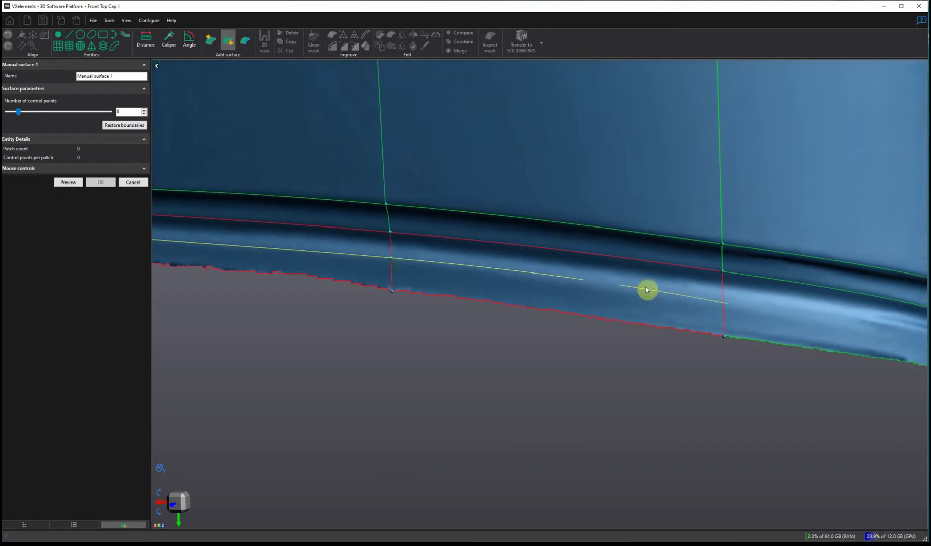
pyautogui.click(723, 301)
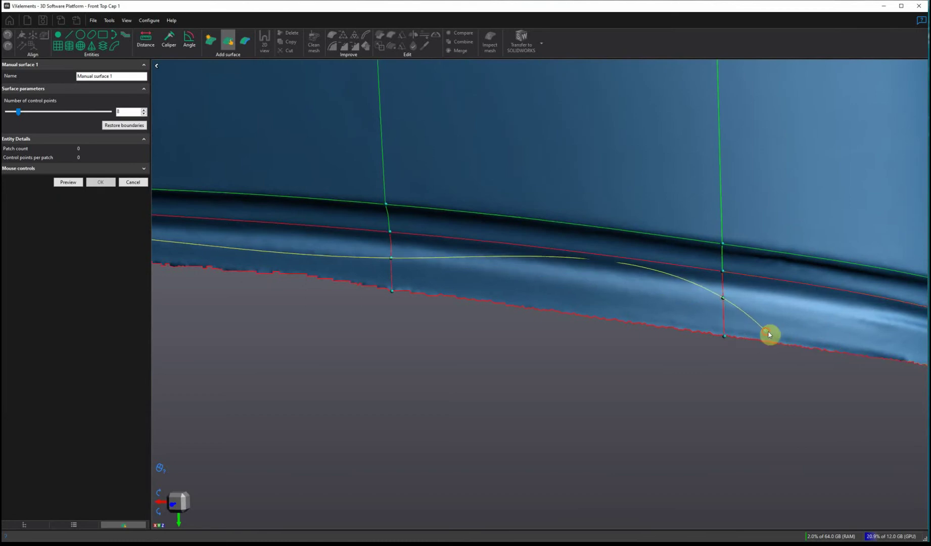
pyautogui.scroll(-3, 738, 326)
pyautogui.moveTo(738, 326); pyautogui.dragTo(500, 291, button='right')
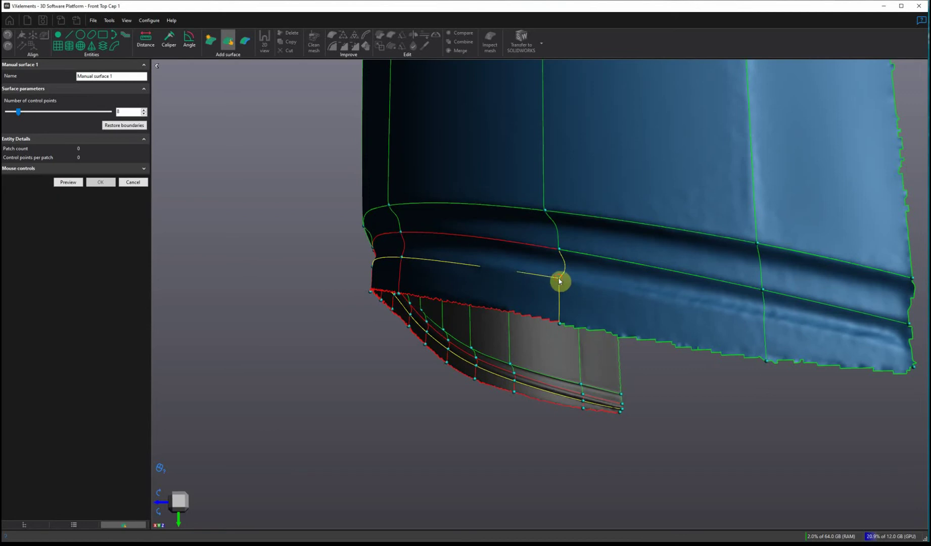
pyautogui.click(560, 281)
pyautogui.click(764, 320)
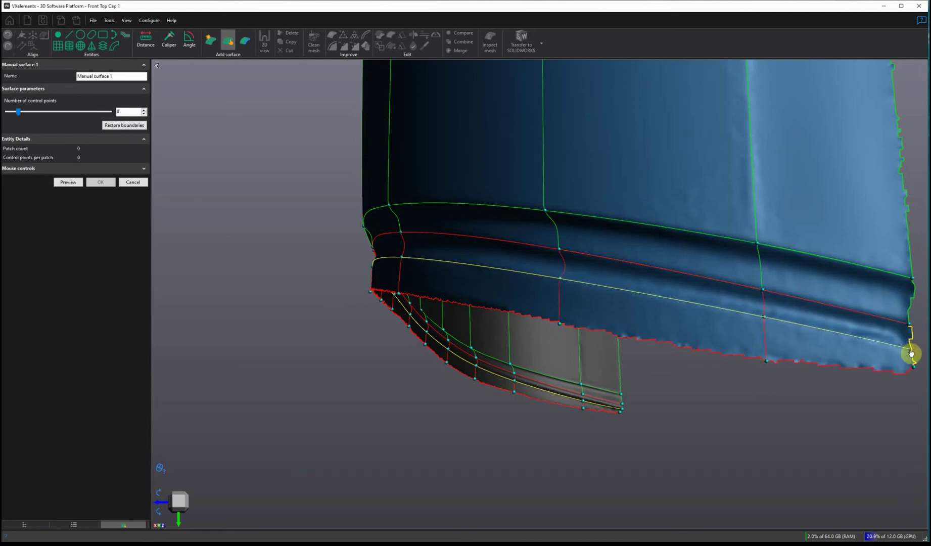
pyautogui.click(911, 354)
# - Add three curves across the main panel from side to side, one near mid-height, one above it and one below it
pyautogui.moveTo(738, 387)
pyautogui.mouseDown(button='right')
pyautogui.moveTo(707, 394)
pyautogui.moveTo(642, 450)
pyautogui.moveTo(613, 456)
pyautogui.moveTo(638, 440)
pyautogui.moveTo(638, 454)
pyautogui.moveTo(444, 395)
pyautogui.moveTo(541, 410)
pyautogui.moveTo(530, 425)
pyautogui.mouseUp(button='right')
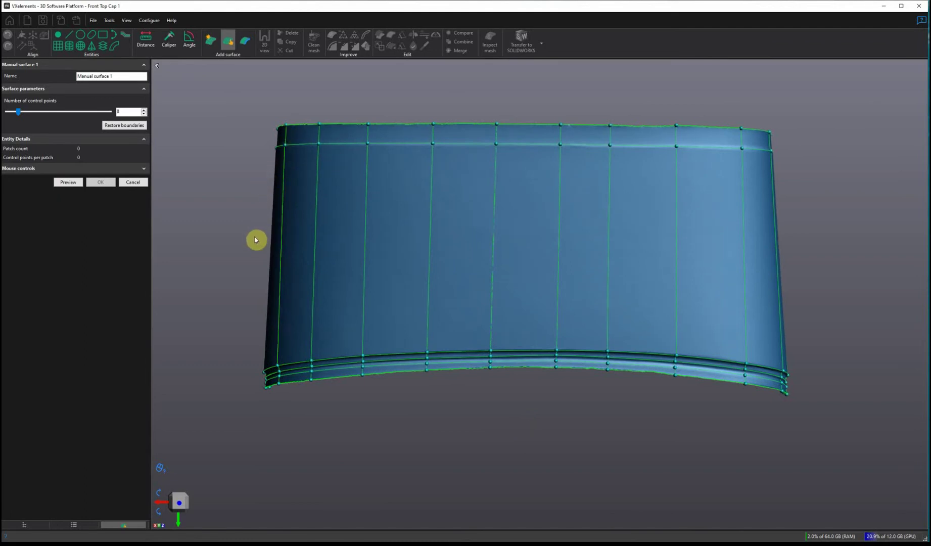
pyautogui.moveTo(250, 235)
pyautogui.mouseDown()
pyautogui.moveTo(852, 262)
pyautogui.moveTo(845, 253)
pyautogui.mouseUp()
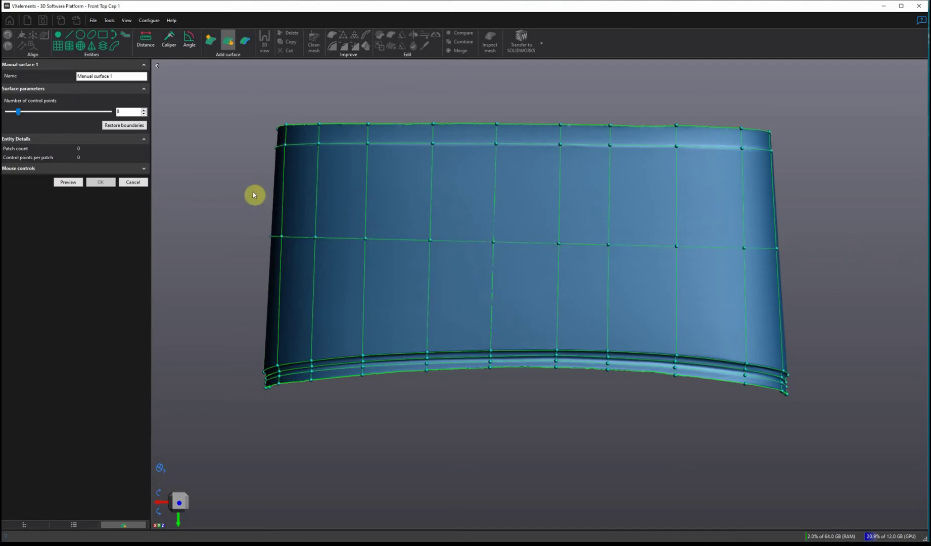
pyautogui.moveTo(239, 186); pyautogui.dragTo(840, 201)
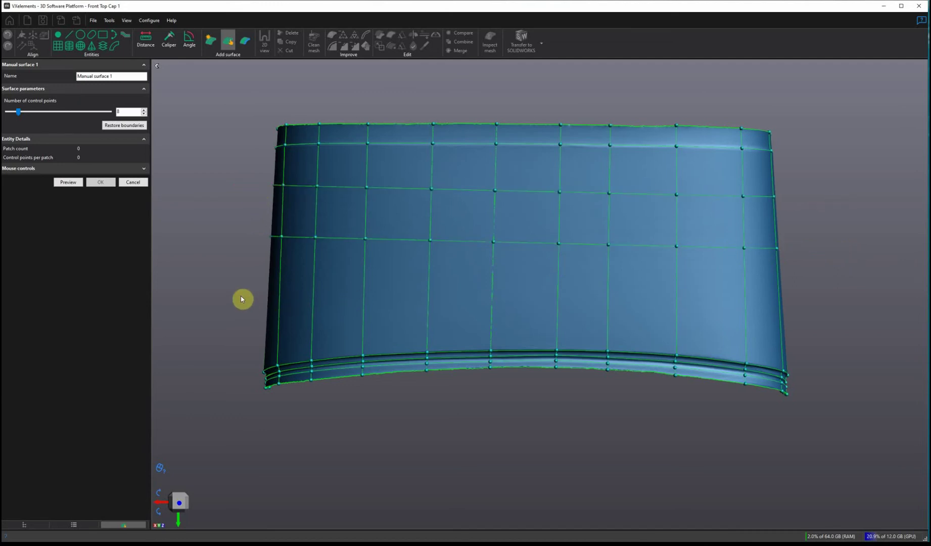
pyautogui.moveTo(241, 298); pyautogui.dragTo(828, 312)
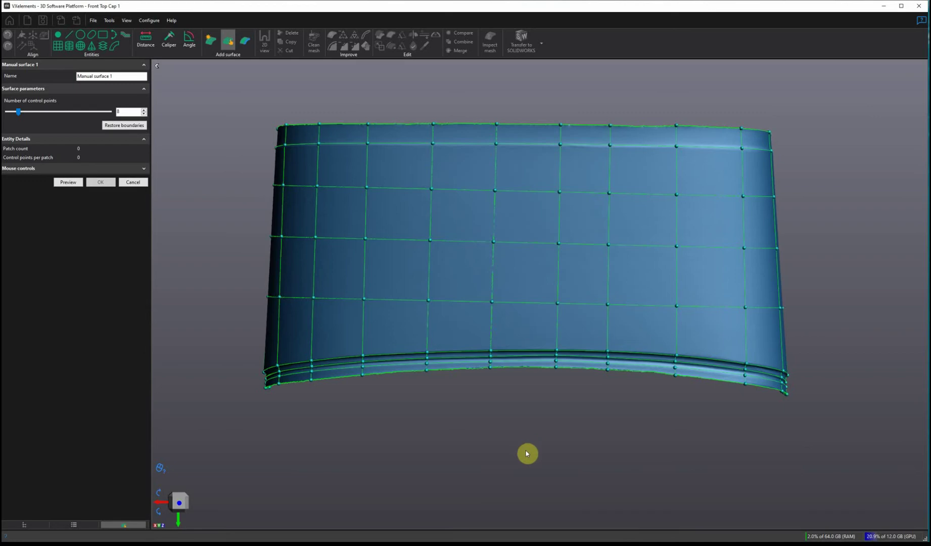
# - Delete the lower crosswise curve that also runs over the opposite part of the mesh, and redraw it across the main panel
pyautogui.moveTo(525, 449); pyautogui.dragTo(497, 439, button='middle')
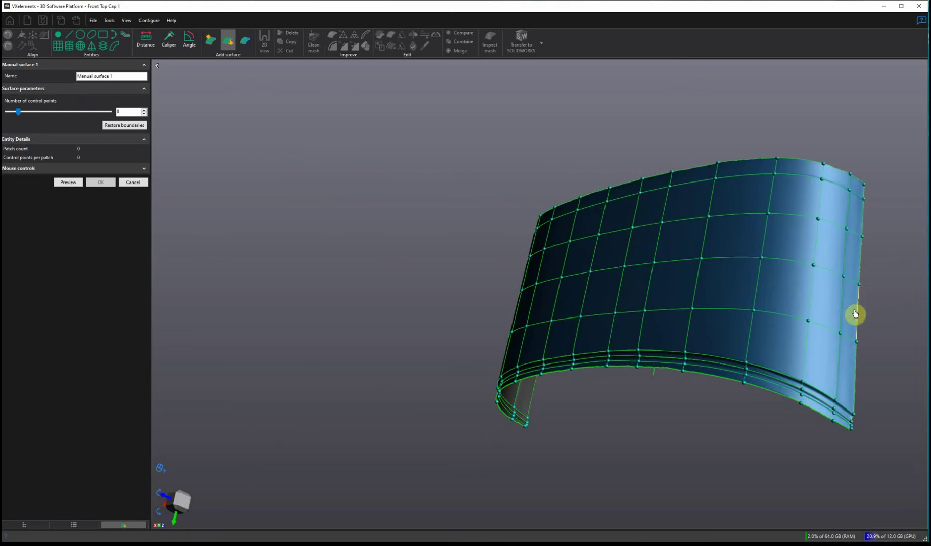
pyautogui.moveTo(850, 421); pyautogui.dragTo(753, 453, button='middle')
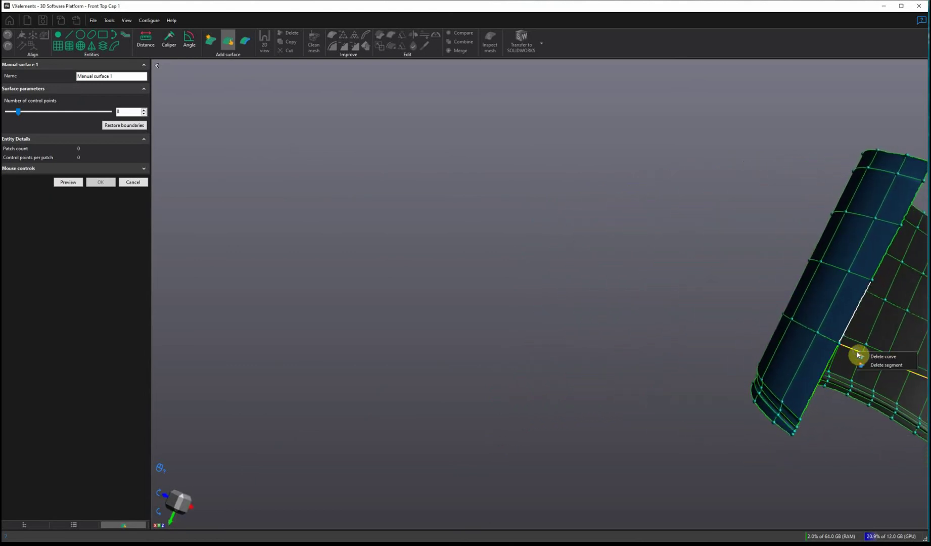
pyautogui.click(870, 356)
pyautogui.moveTo(679, 283)
pyautogui.mouseDown(button='middle')
pyautogui.moveTo(645, 276)
pyautogui.moveTo(669, 276)
pyautogui.moveTo(692, 294)
pyautogui.moveTo(685, 292)
pyautogui.mouseUp(button='middle')
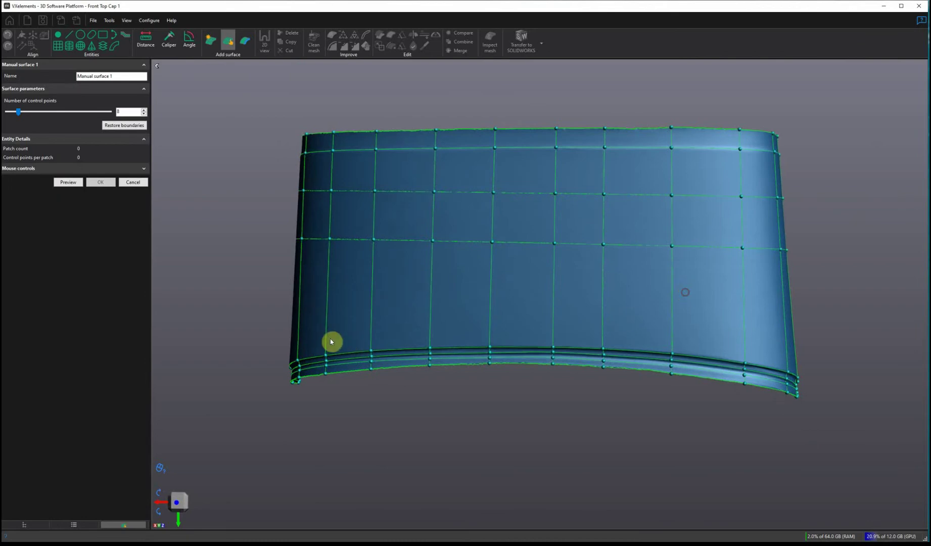
pyautogui.moveTo(235, 300); pyautogui.dragTo(888, 312)
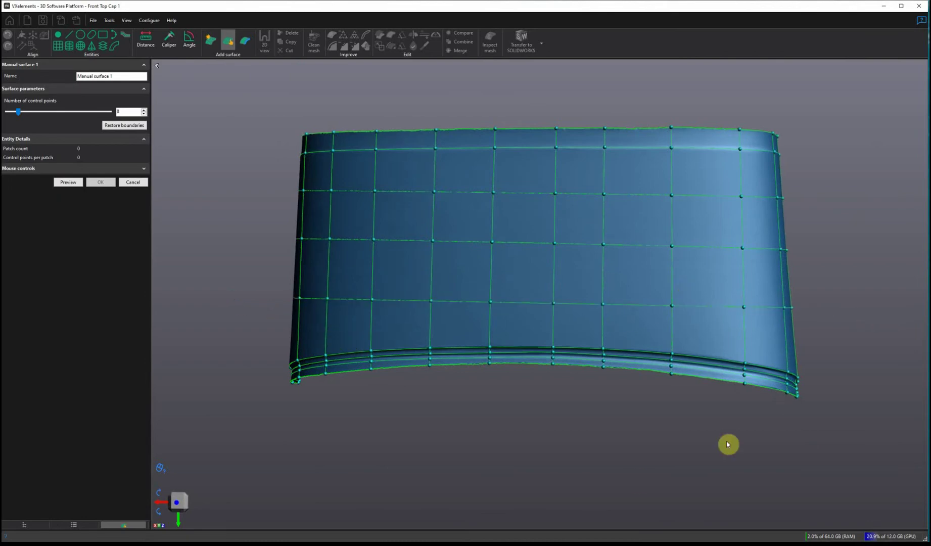
# - Set the number of control points to 24, preview and accept Manual surface 1, and leave the surface command without making a second one
pyautogui.moveTo(728, 442); pyautogui.dragTo(582, 447, button='middle')
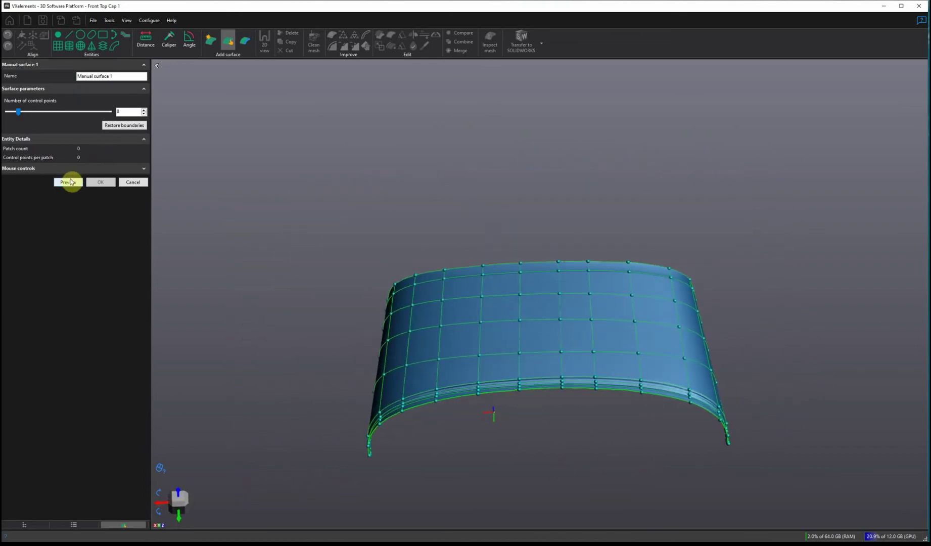
pyautogui.moveTo(26, 113); pyautogui.dragTo(73, 112)
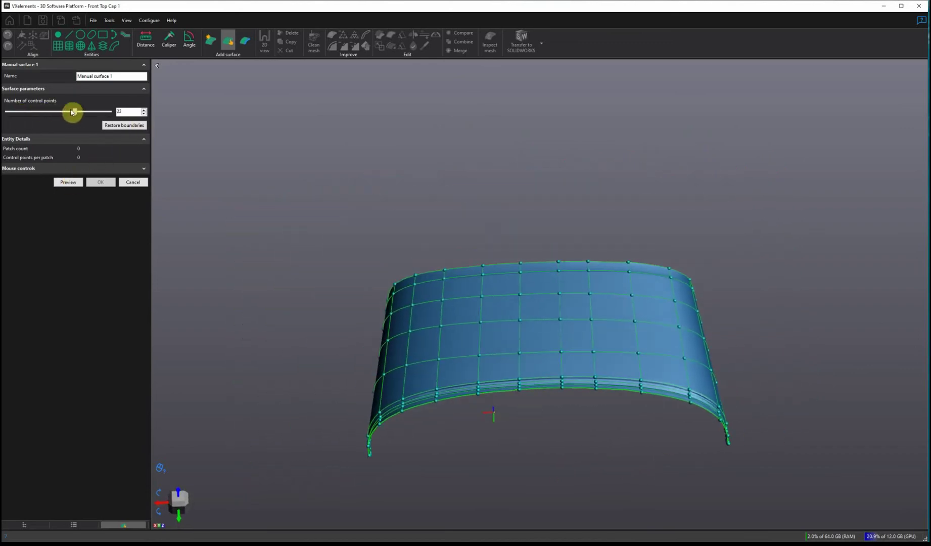
pyautogui.click(69, 183)
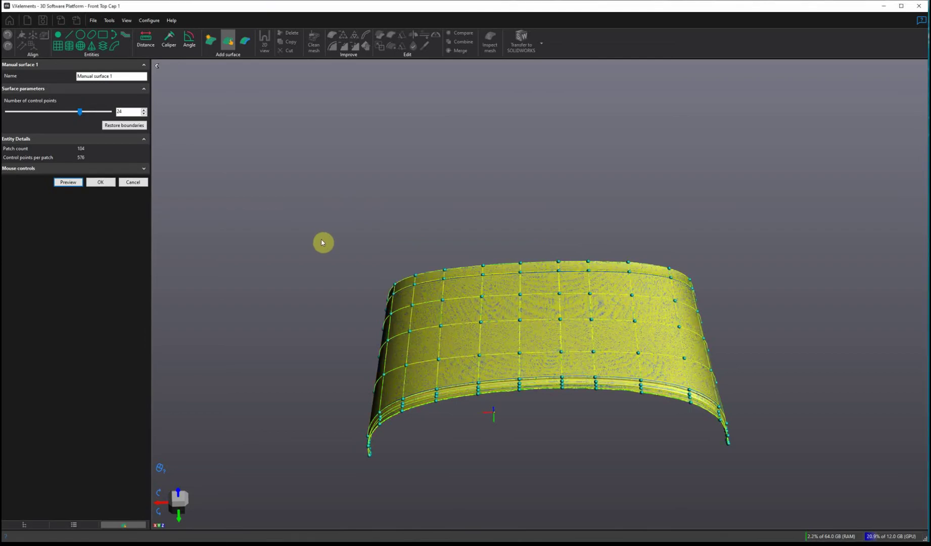
pyautogui.moveTo(312, 265)
pyautogui.mouseDown()
pyautogui.moveTo(337, 259)
pyautogui.moveTo(317, 262)
pyautogui.mouseUp()
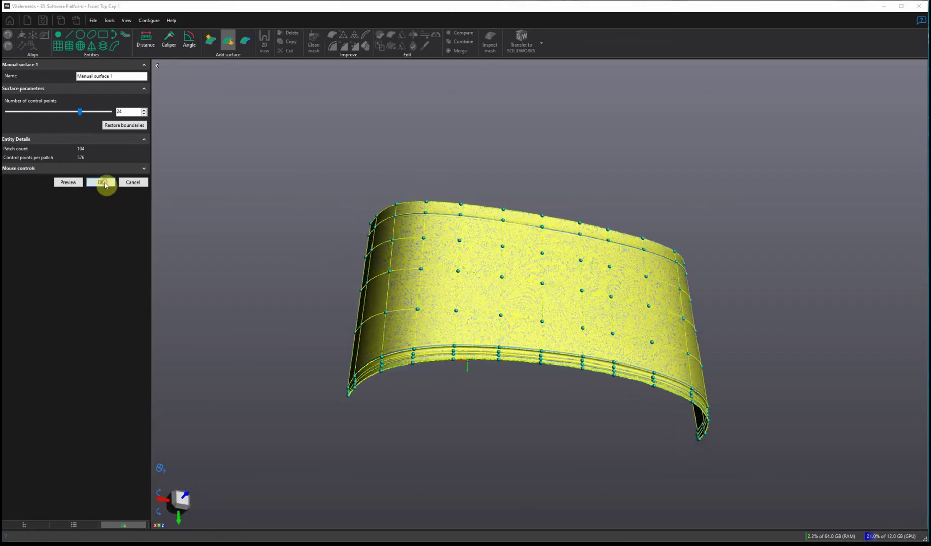
pyautogui.click(102, 183)
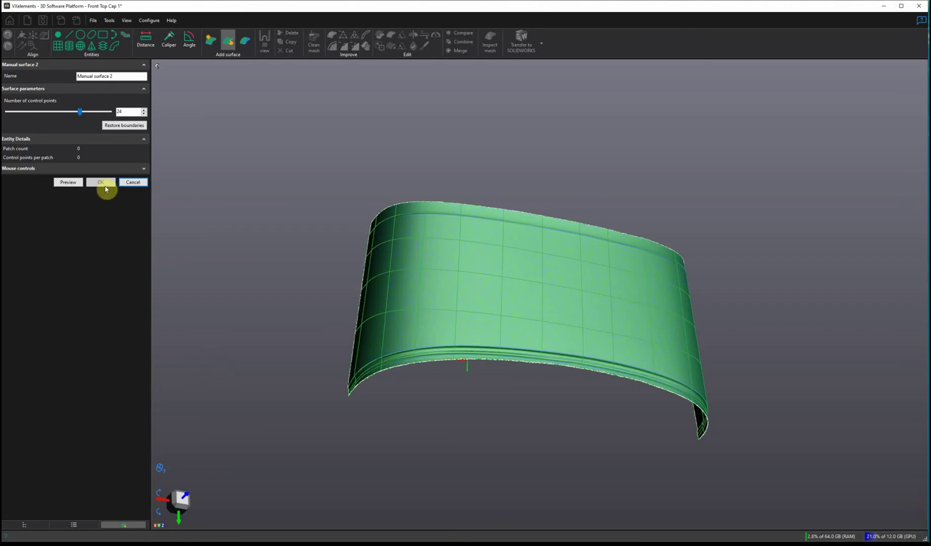
pyautogui.click(131, 182)
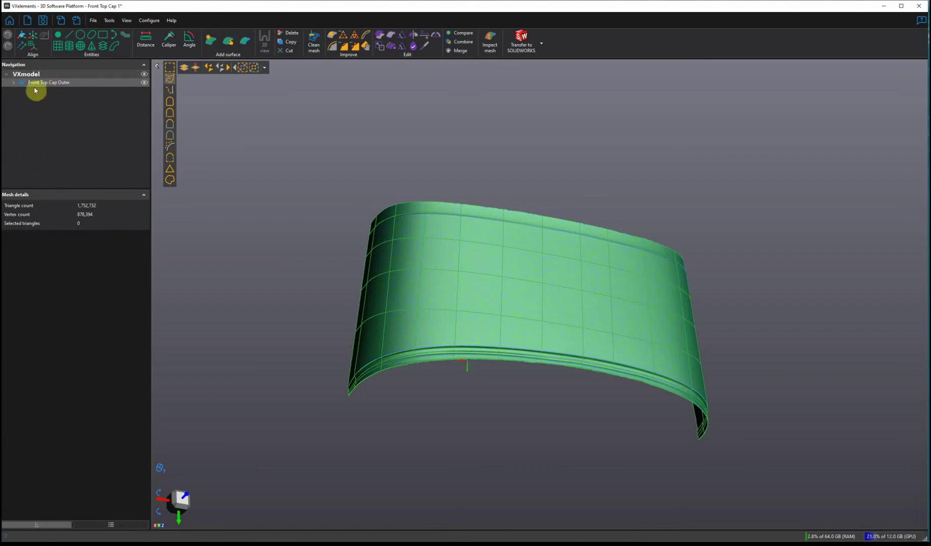
# - Transfer Manual surface 1, found among the Front Top Cap Outer entities, to SOLIDWORKS
pyautogui.click(13, 82)
pyautogui.click(21, 91)
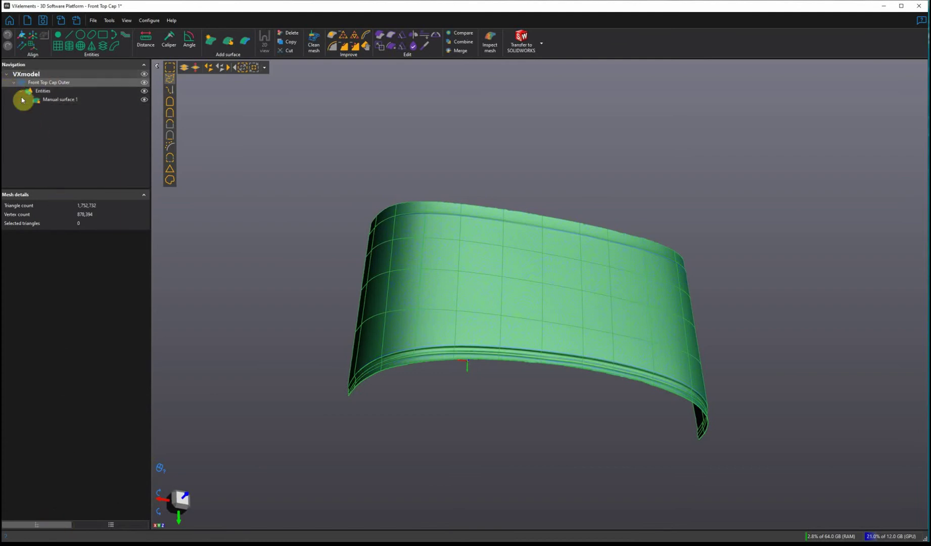
pyautogui.rightClick(51, 103)
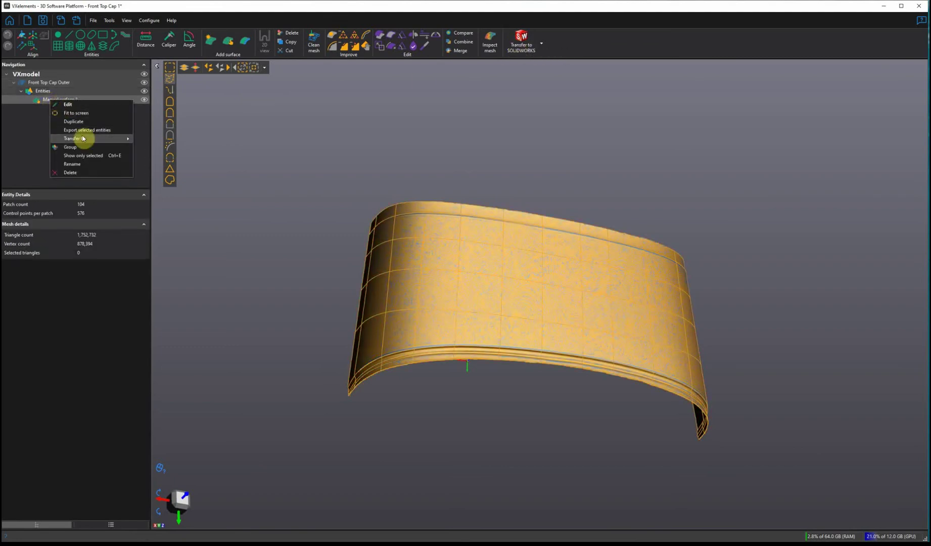
pyautogui.moveTo(77, 138)
pyautogui.click(154, 141)
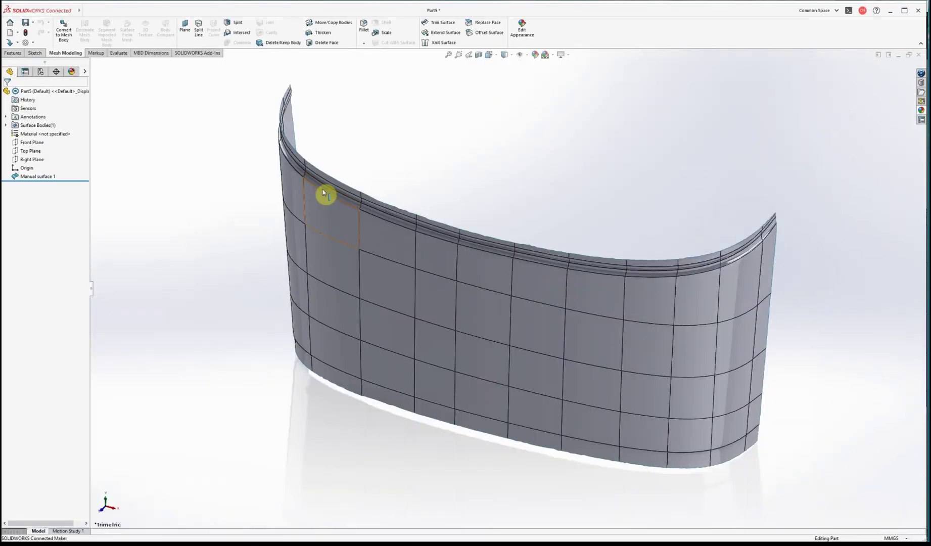
# - Change the scene to Plain White
pyautogui.scroll(-5, 419, 339)
pyautogui.scroll(6, 420, 342)
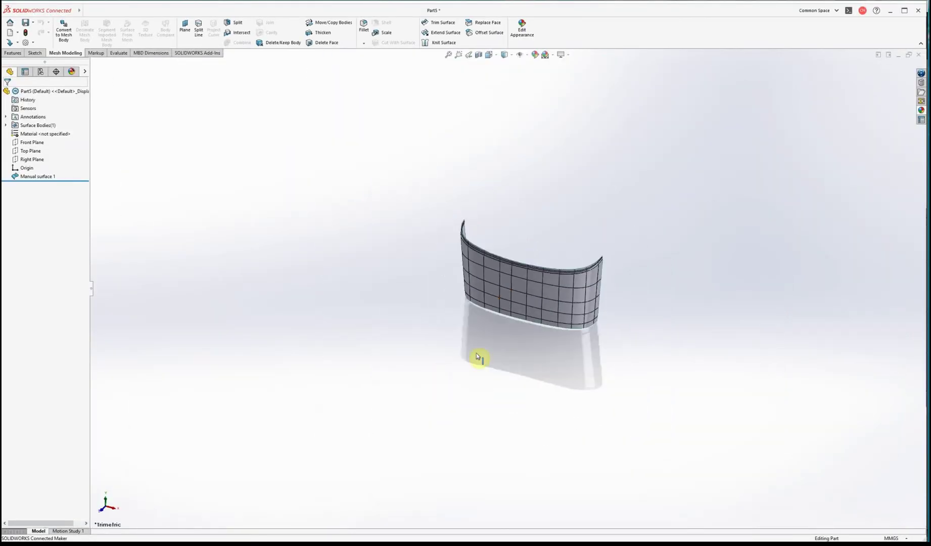
pyautogui.click(552, 57)
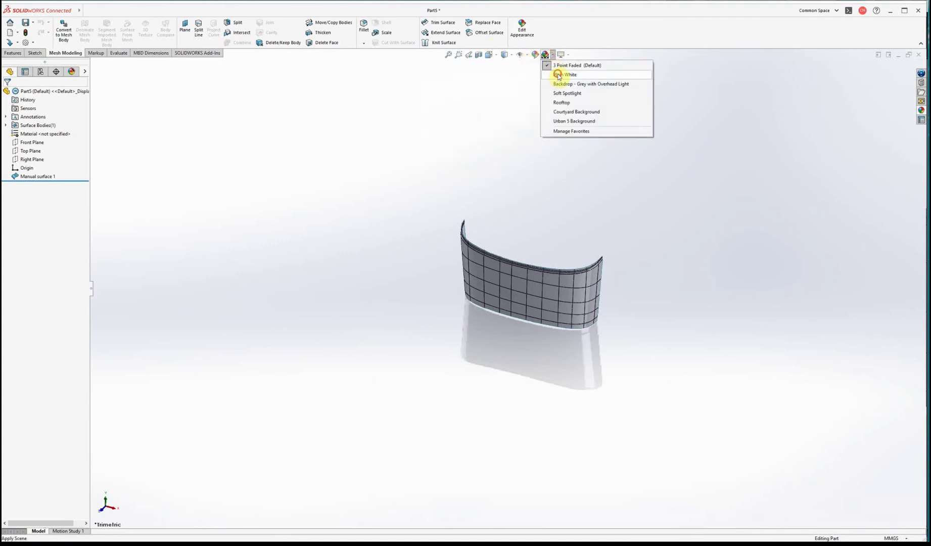
pyautogui.click(558, 77)
# - Apply the beige cotton cloth appearance to the Manual surface 1 feature
pyautogui.moveTo(377, 308); pyautogui.dragTo(512, 188, button='middle')
pyautogui.click(922, 108)
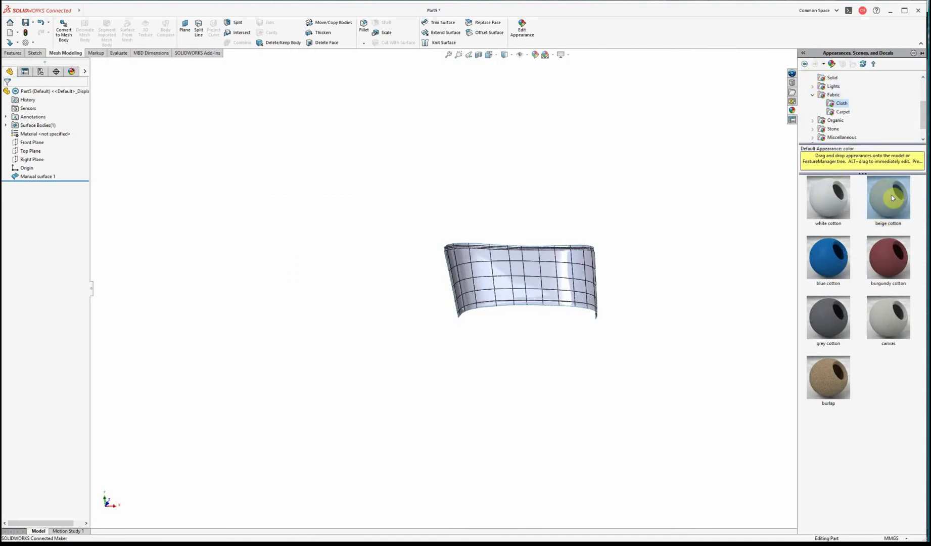
pyautogui.moveTo(889, 200)
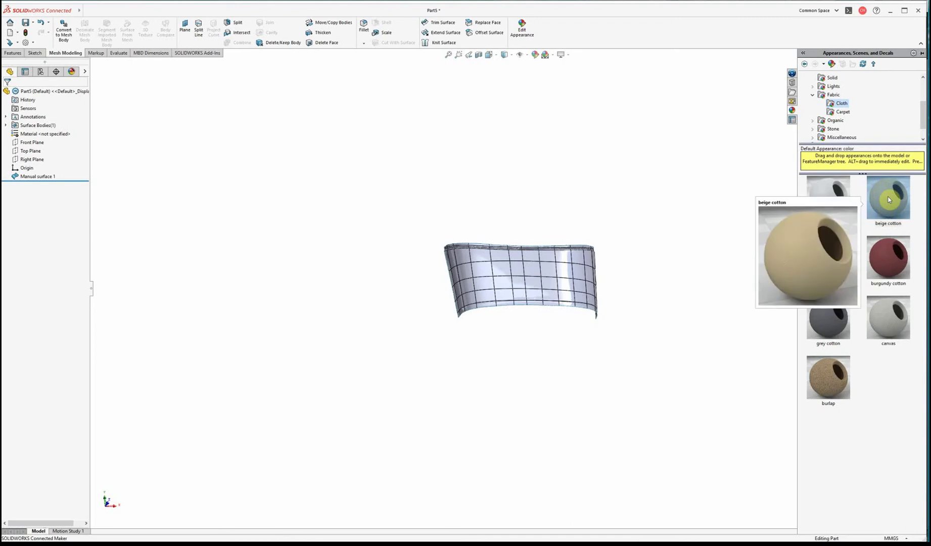
pyautogui.moveTo(888, 197); pyautogui.dragTo(531, 271)
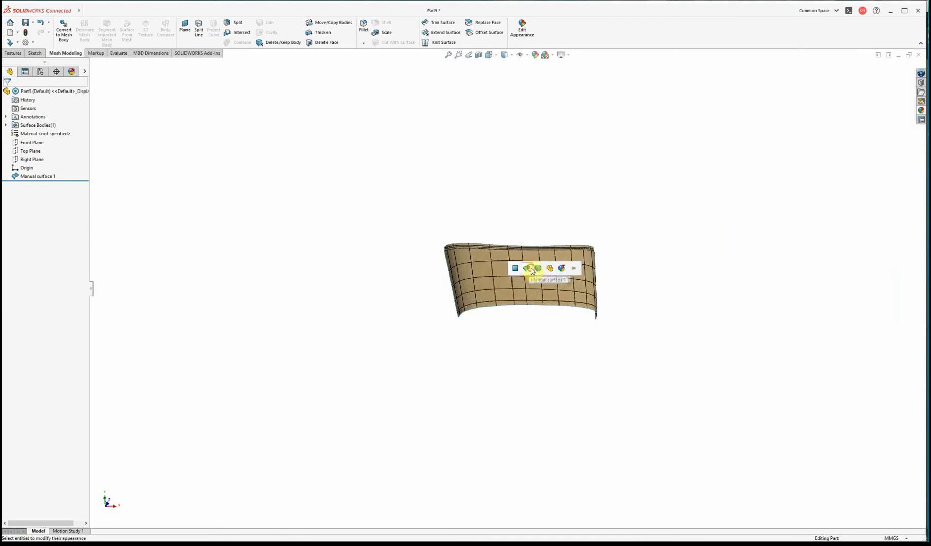
pyautogui.click(528, 268)
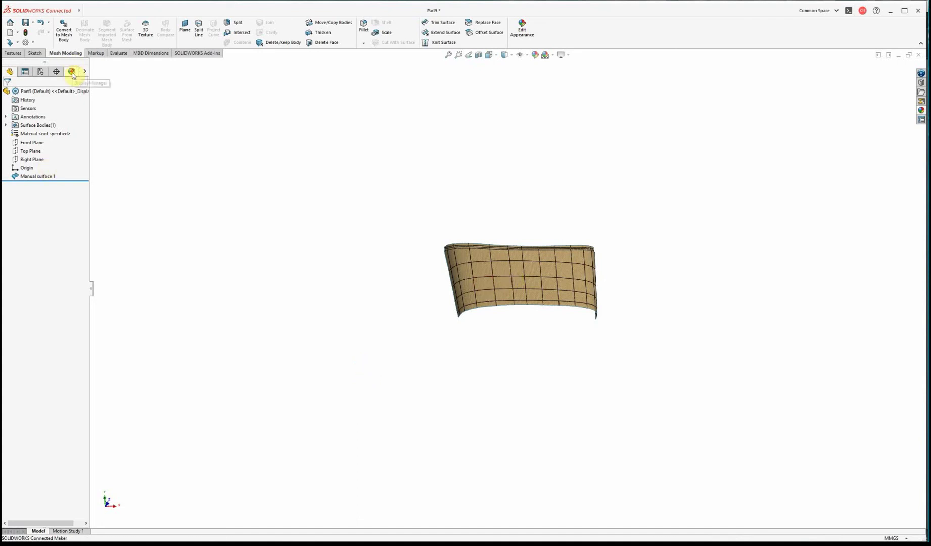
# - Change the beige cotton appearance's mapping to the style with a rotation but no axis direction, and accept it
pyautogui.click(72, 74)
pyautogui.doubleClick(16, 119)
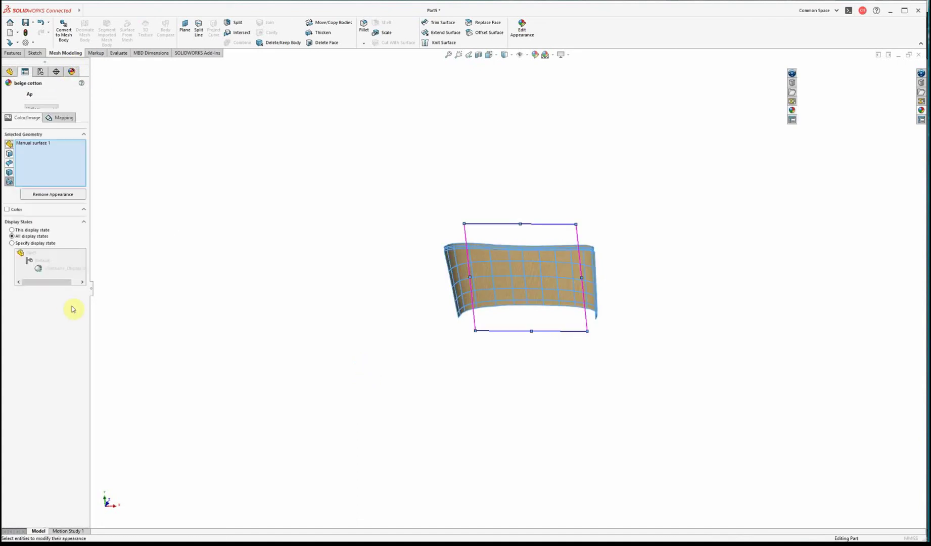
pyautogui.click(57, 118)
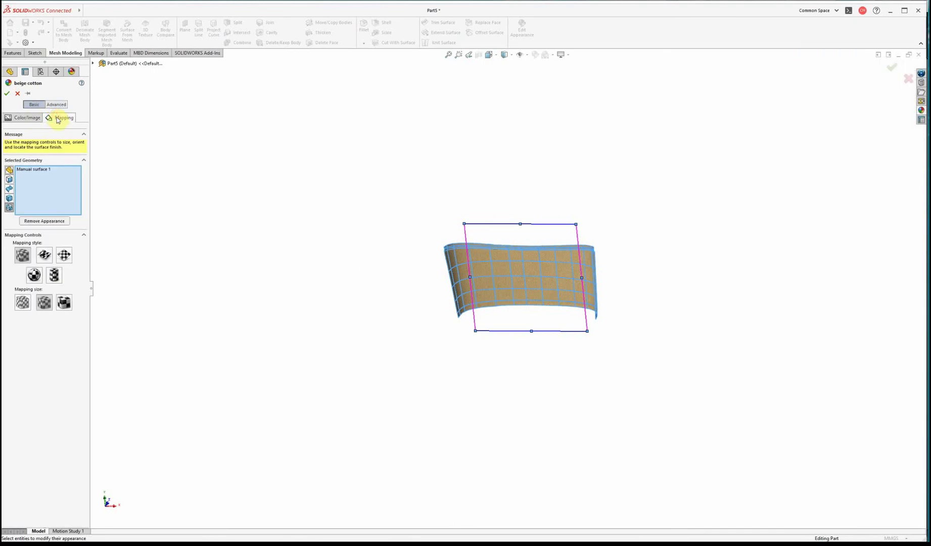
pyautogui.click(64, 257)
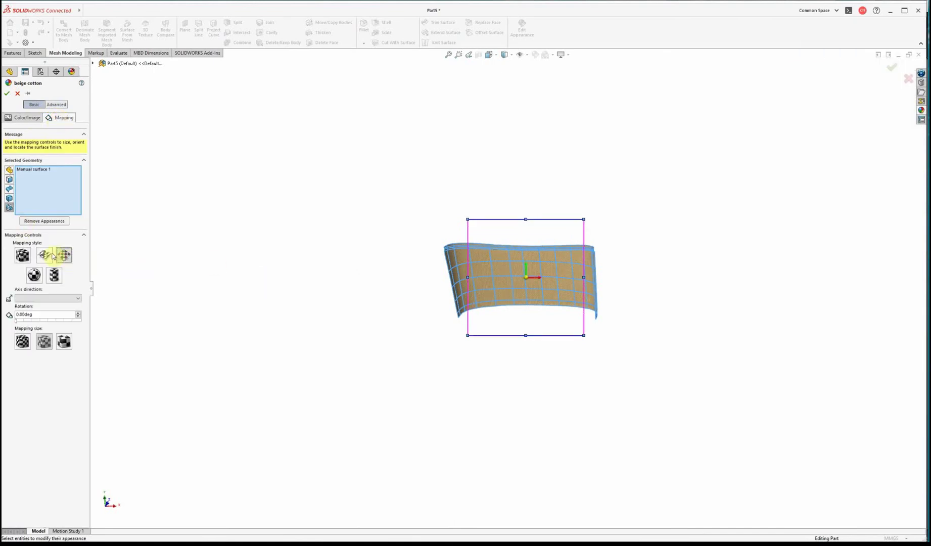
pyautogui.click(45, 256)
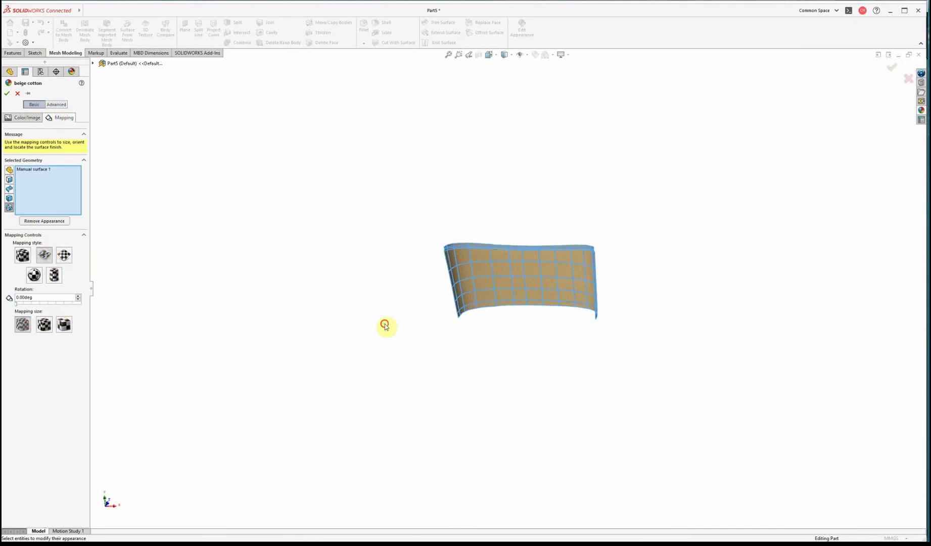
pyautogui.moveTo(385, 325); pyautogui.dragTo(316, 307)
pyautogui.click(7, 92)
# - Display the transferred surface shaded without its patch edges
pyautogui.moveTo(382, 295); pyautogui.dragTo(440, 286, button='middle')
pyautogui.scroll(3, 510, 276)
pyautogui.scroll(-10, 513, 293)
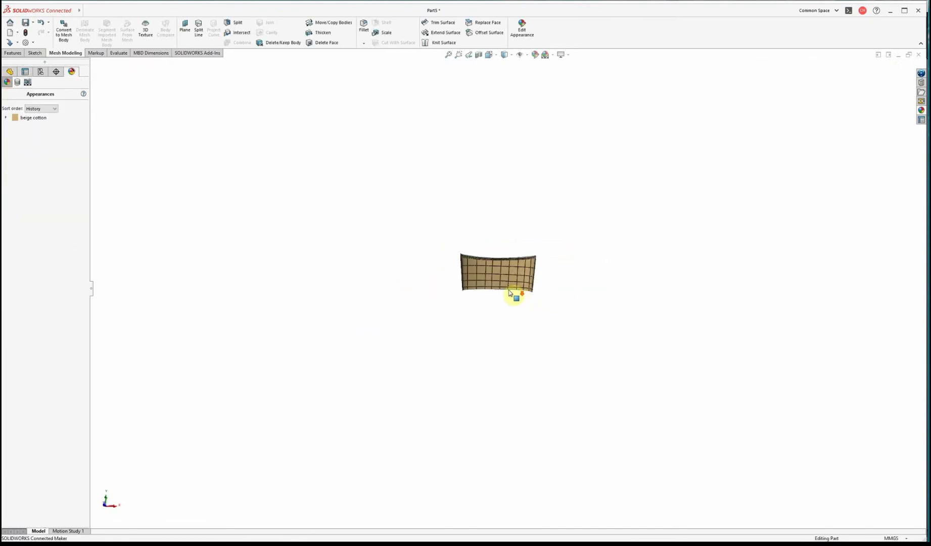
pyautogui.scroll(3, 488, 244)
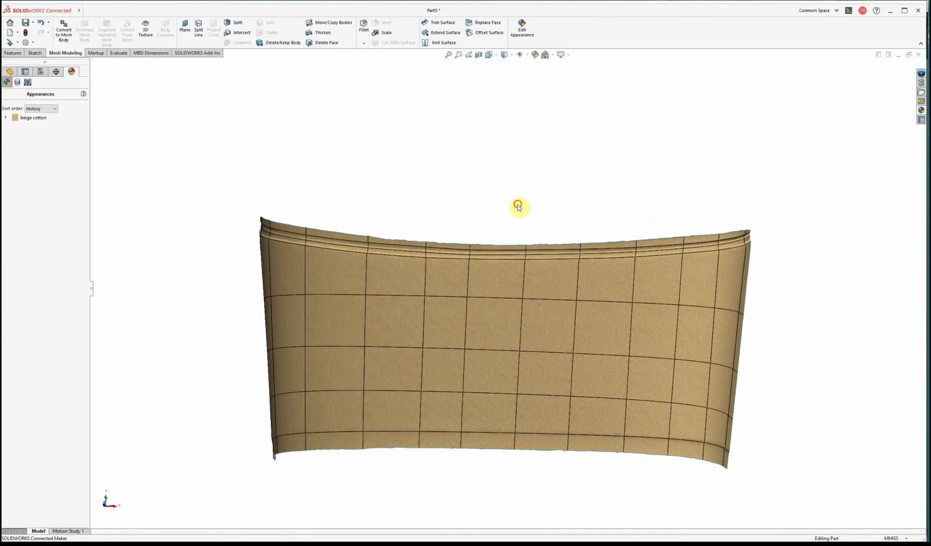
pyautogui.moveTo(518, 218); pyautogui.dragTo(497, 156, button='middle')
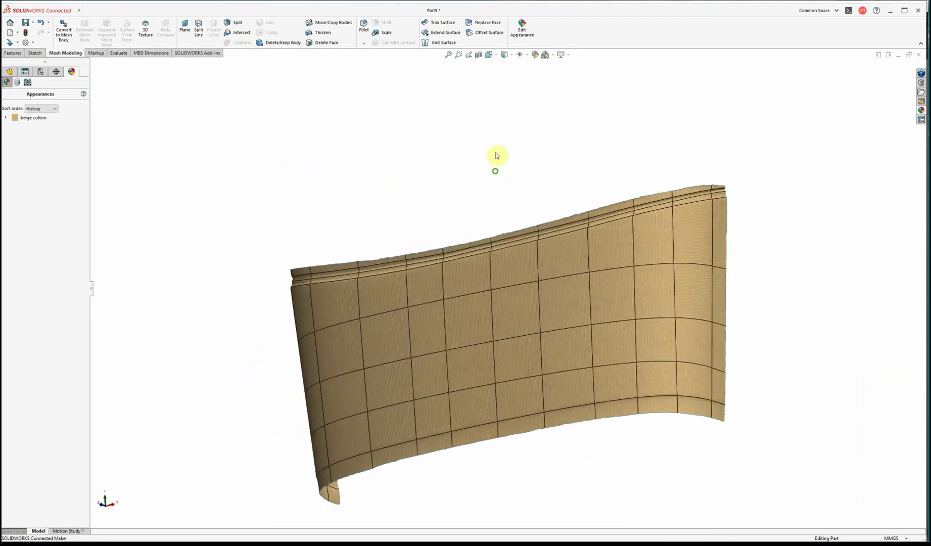
pyautogui.click(505, 66)
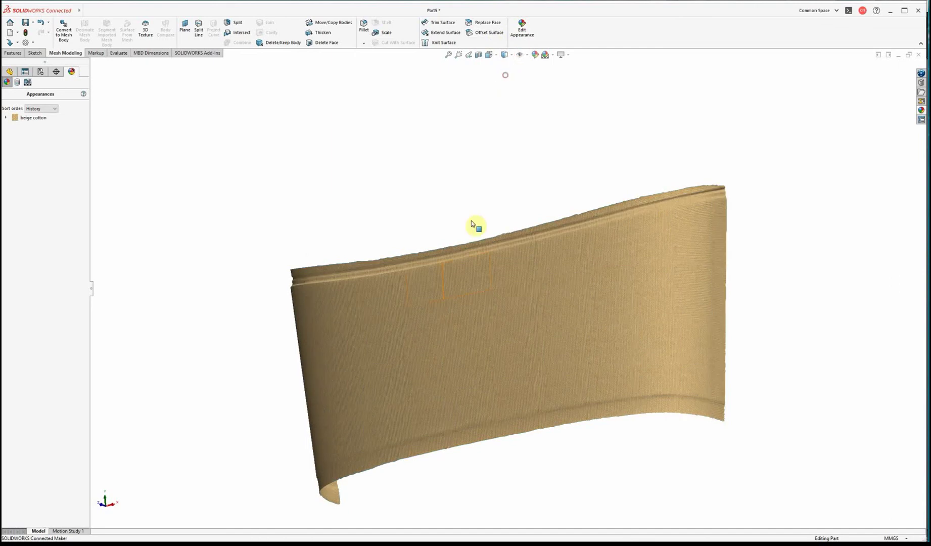
# - Replace the beige cotton on the Manual surface 1 feature with the carbon fiber epoxy appearance from the composite plastics
pyautogui.moveTo(476, 223)
pyautogui.mouseDown(button='middle')
pyautogui.moveTo(407, 226)
pyautogui.moveTo(453, 201)
pyautogui.moveTo(473, 145)
pyautogui.moveTo(463, 85)
pyautogui.moveTo(536, 94)
pyautogui.moveTo(455, 92)
pyautogui.moveTo(443, 6)
pyautogui.moveTo(422, 125)
pyautogui.moveTo(558, 145)
pyautogui.moveTo(452, 132)
pyautogui.mouseUp(button='middle')
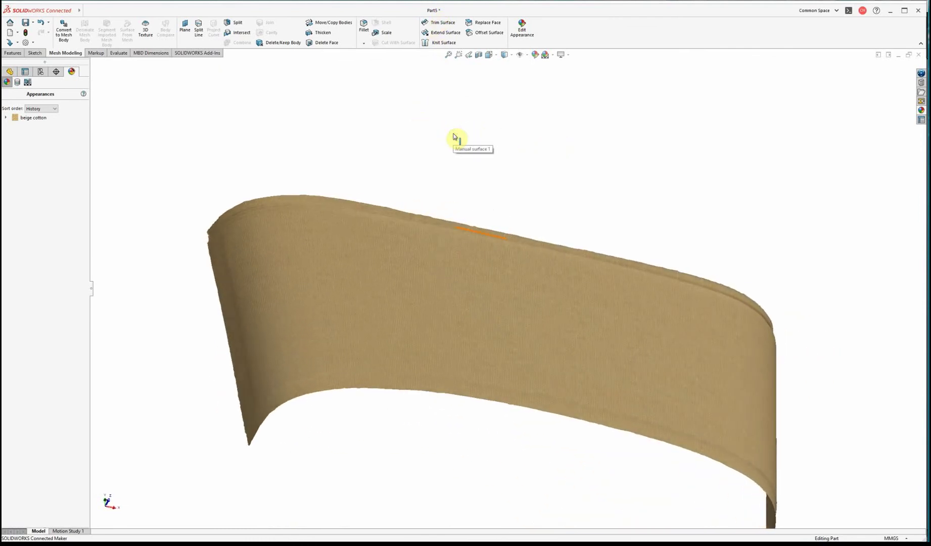
pyautogui.click(922, 110)
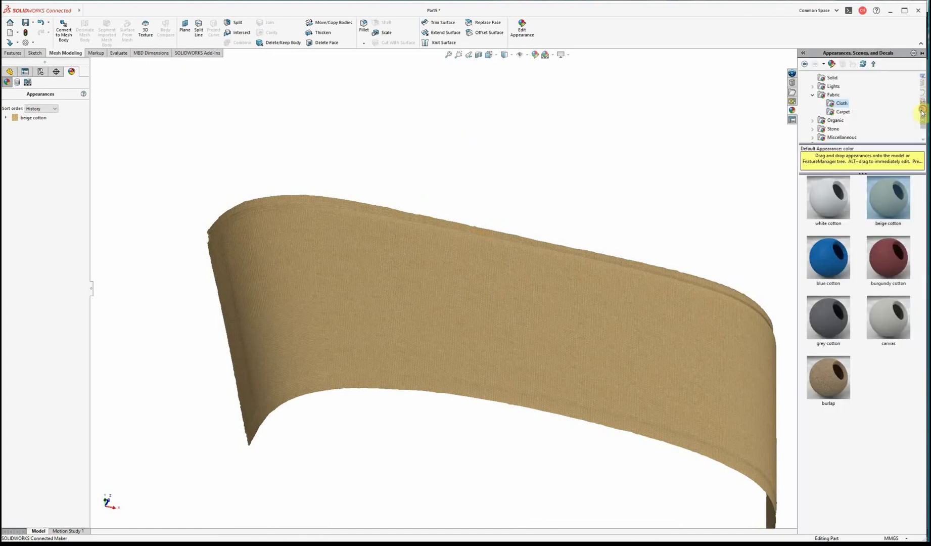
pyautogui.click(812, 95)
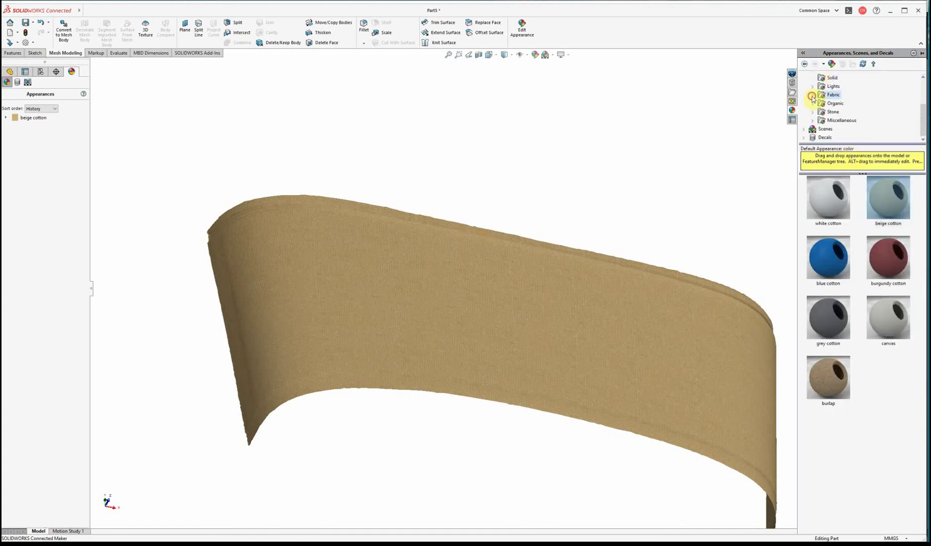
pyautogui.scroll(2, 816, 104)
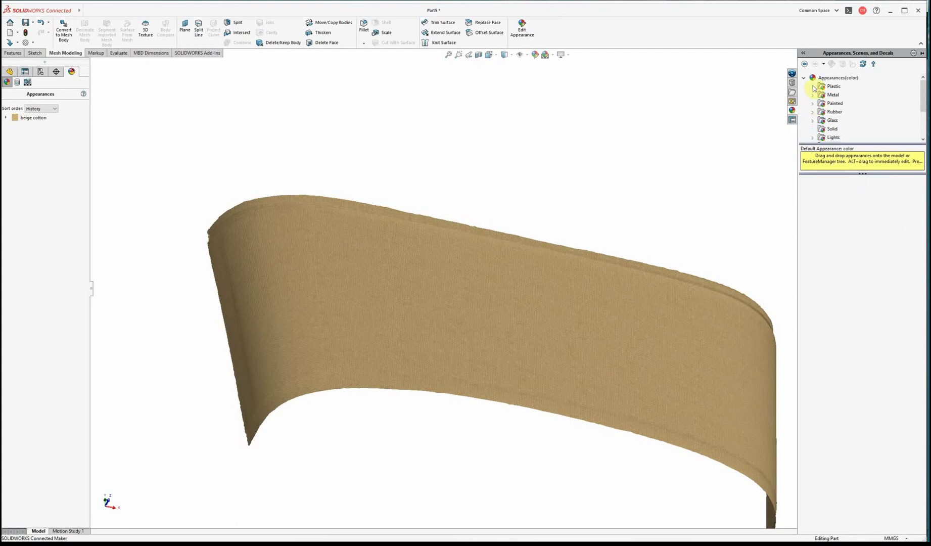
pyautogui.click(813, 87)
pyautogui.scroll(-1, 827, 115)
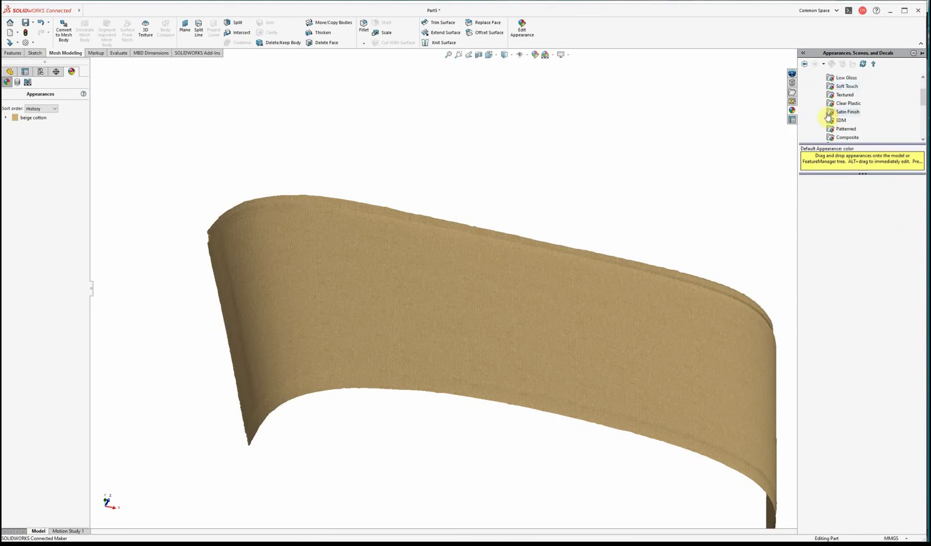
pyautogui.scroll(-2, 830, 120)
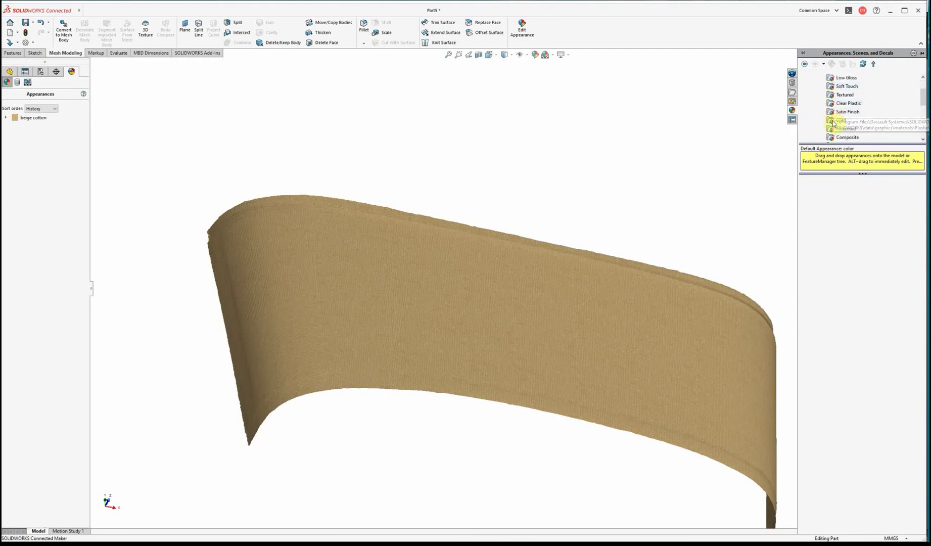
pyautogui.scroll(1, 834, 126)
pyautogui.click(831, 113)
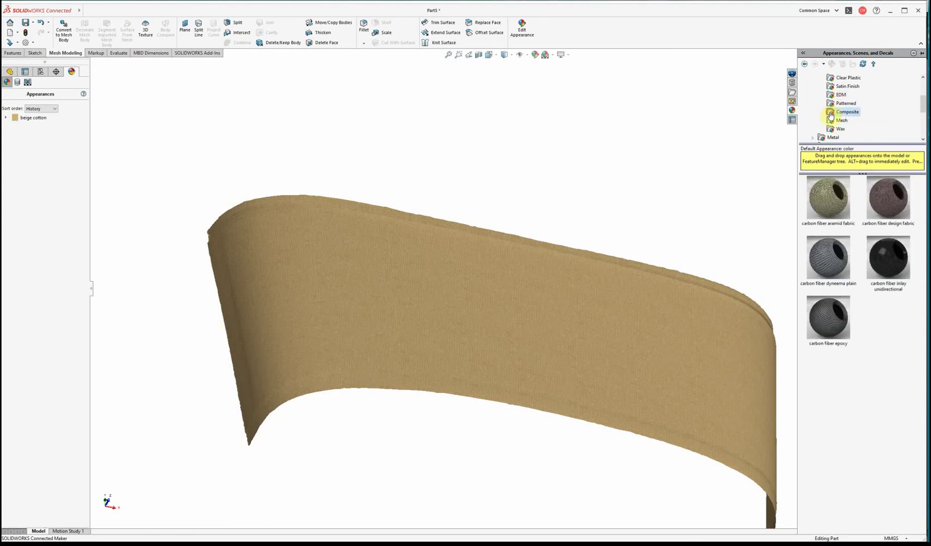
pyautogui.moveTo(833, 320); pyautogui.dragTo(545, 316)
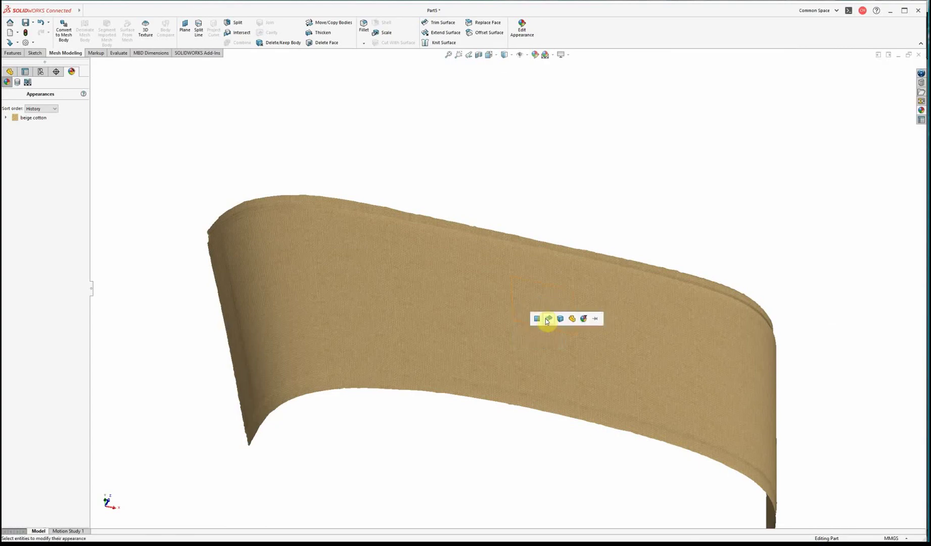
pyautogui.click(550, 319)
pyautogui.click(549, 319)
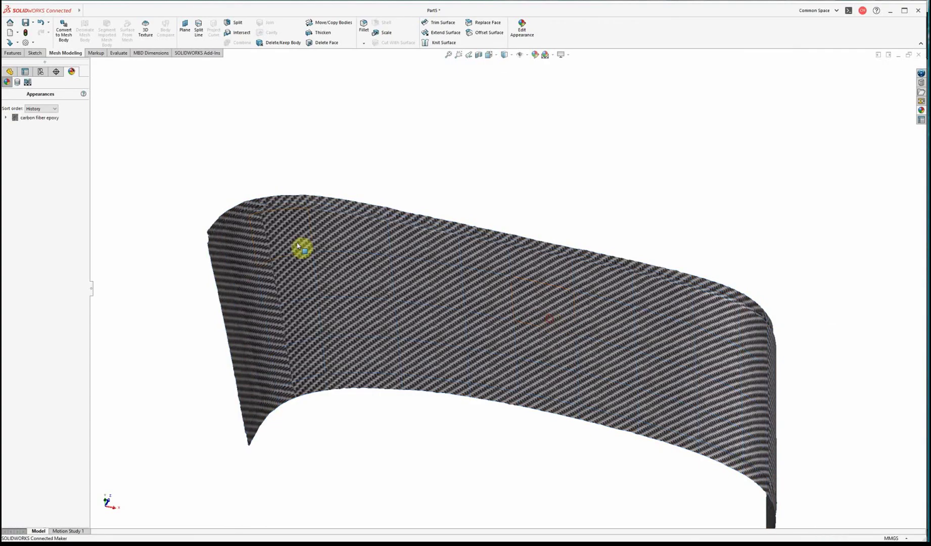
# - Set the carbon fiber epoxy mapping to the finest size and the style with a rotation but no axis direction, and accept it
pyautogui.click(27, 82)
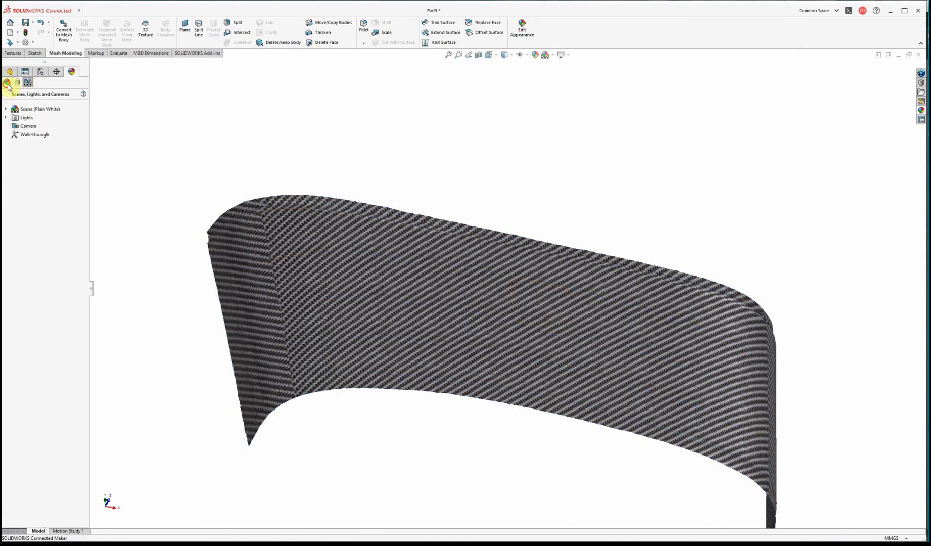
pyautogui.click(7, 82)
pyautogui.doubleClick(25, 120)
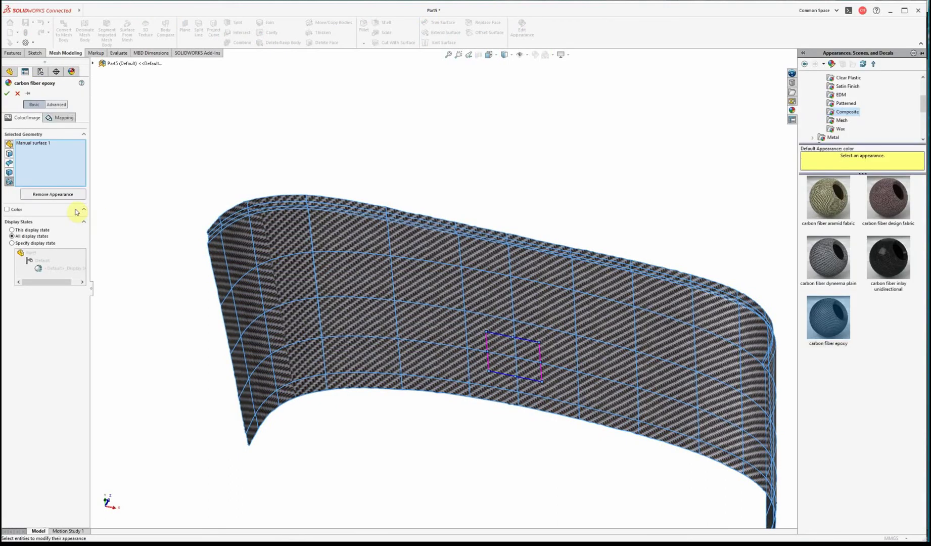
pyautogui.click(56, 117)
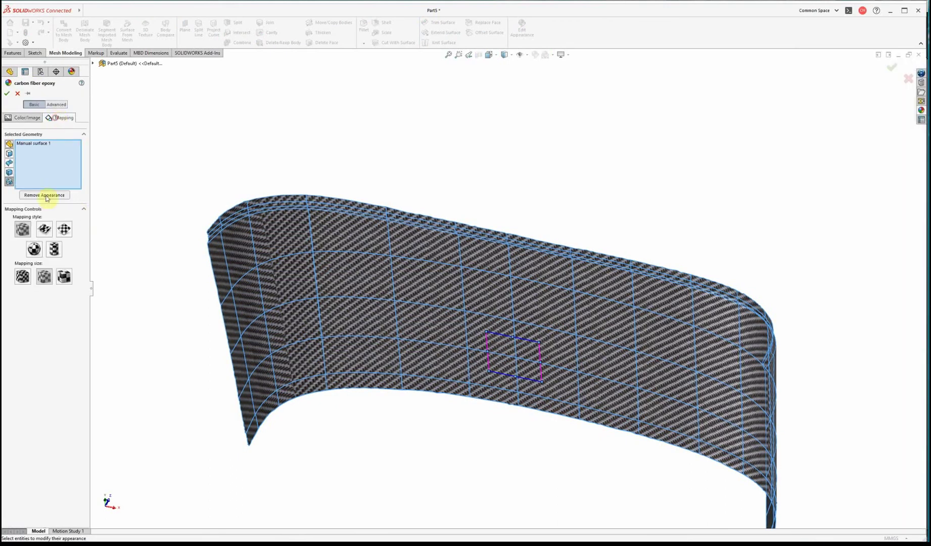
pyautogui.click(21, 277)
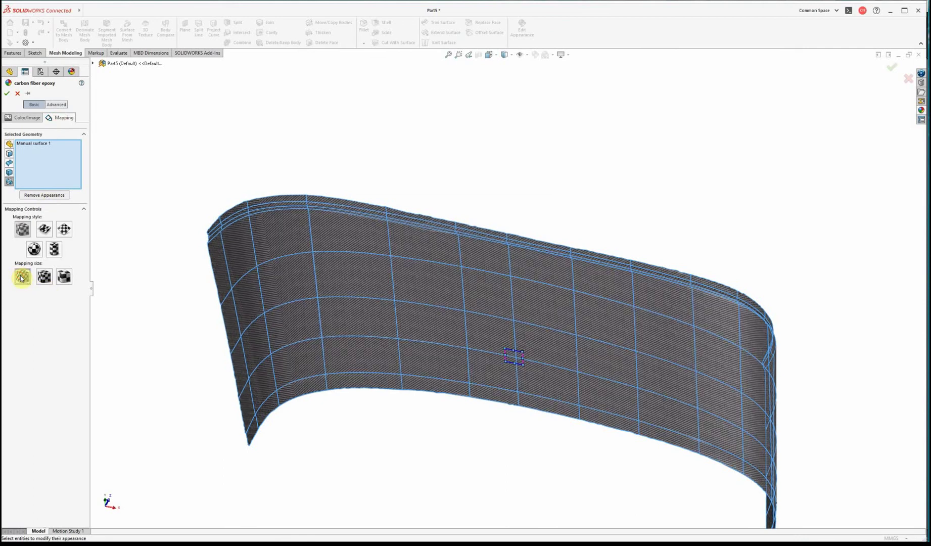
pyautogui.click(46, 231)
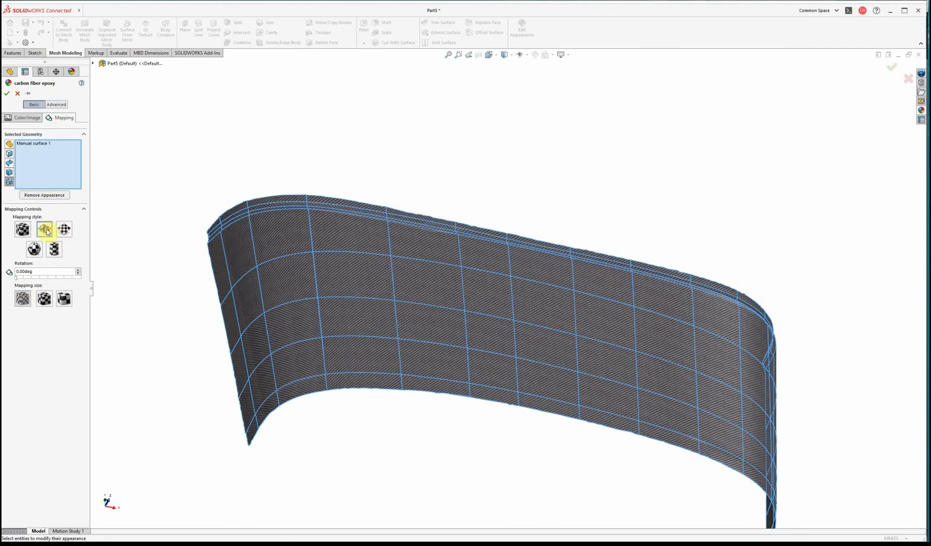
pyautogui.click(7, 94)
# - Examine the carbon fiber weave along the surface's upper edge up close and across the whole part
pyautogui.moveTo(571, 179)
pyautogui.mouseDown(button='middle')
pyautogui.moveTo(596, 169)
pyautogui.moveTo(576, 179)
pyautogui.mouseUp(button='middle')
pyautogui.scroll(-5, 577, 232)
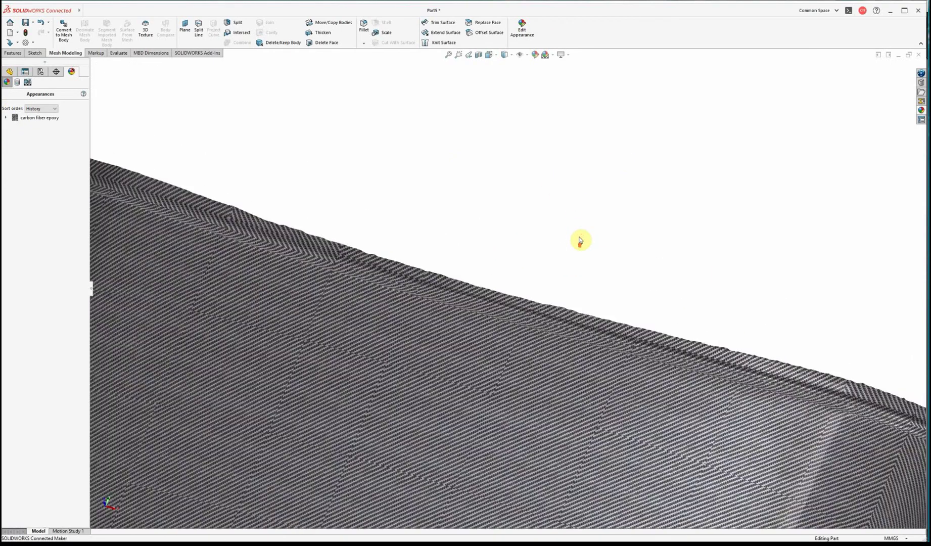
pyautogui.scroll(10, 580, 240)
pyautogui.moveTo(557, 216); pyautogui.dragTo(484, 332, button='middle')
pyautogui.scroll(-4, 517, 274)
pyautogui.click(340, 310)
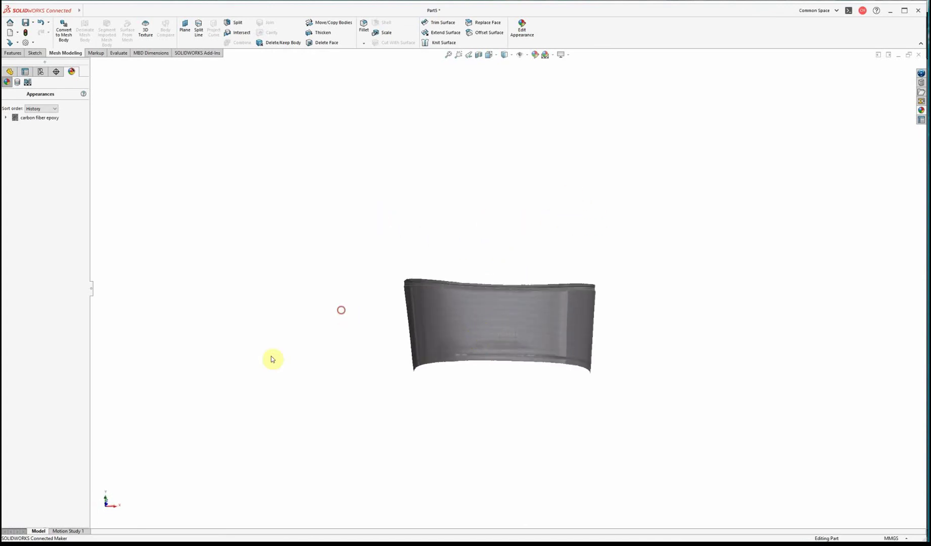
pyautogui.click(899, 545)
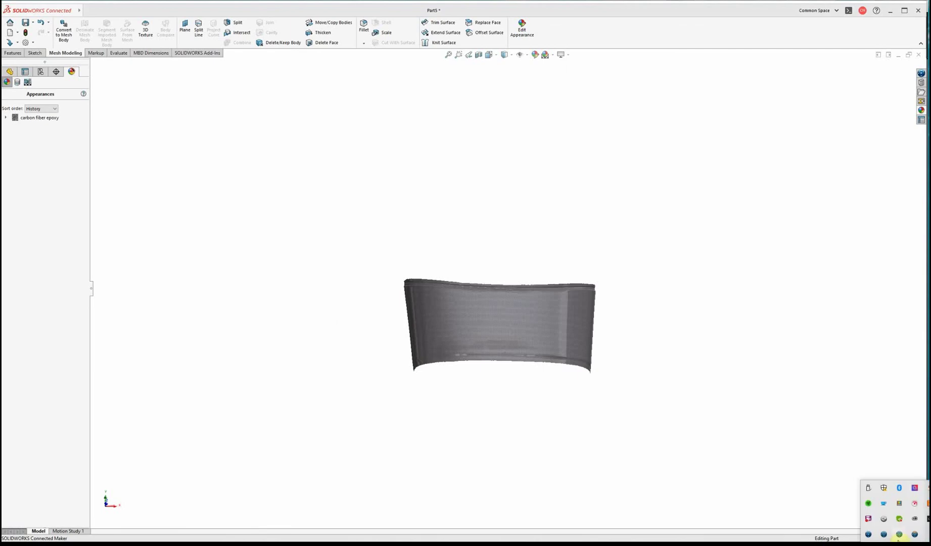